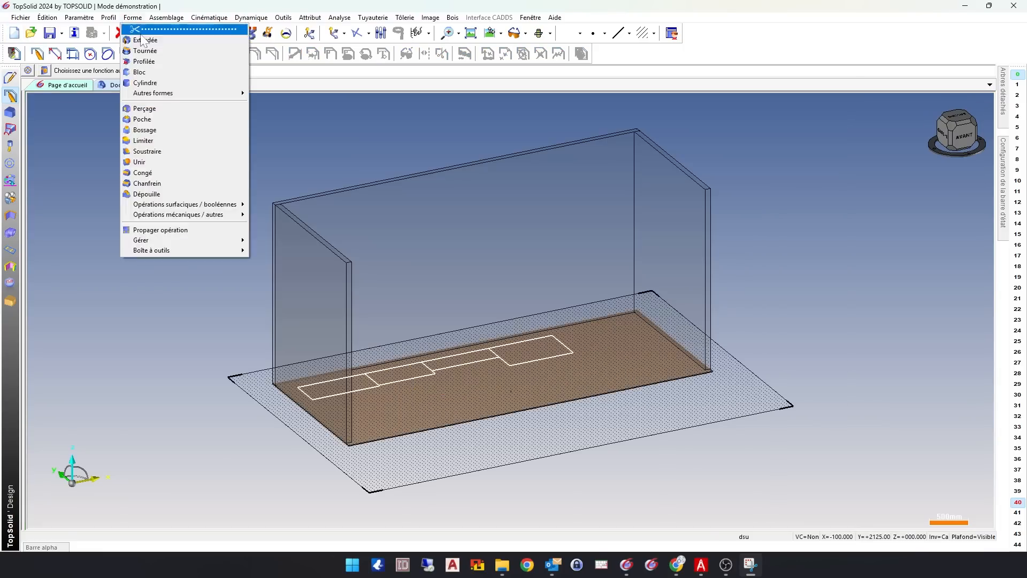
Step: Build the four cabinet carcasses from the outlines on the floor, each with a vertical divider
left_click(160, 30)
key("Return")
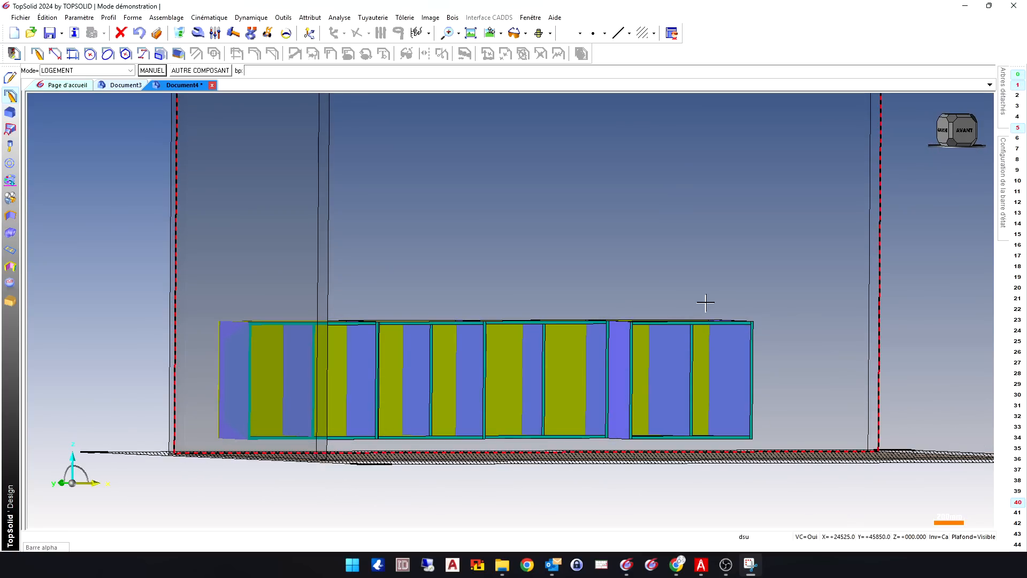
middle_click_drag(705, 303, 623, 329)
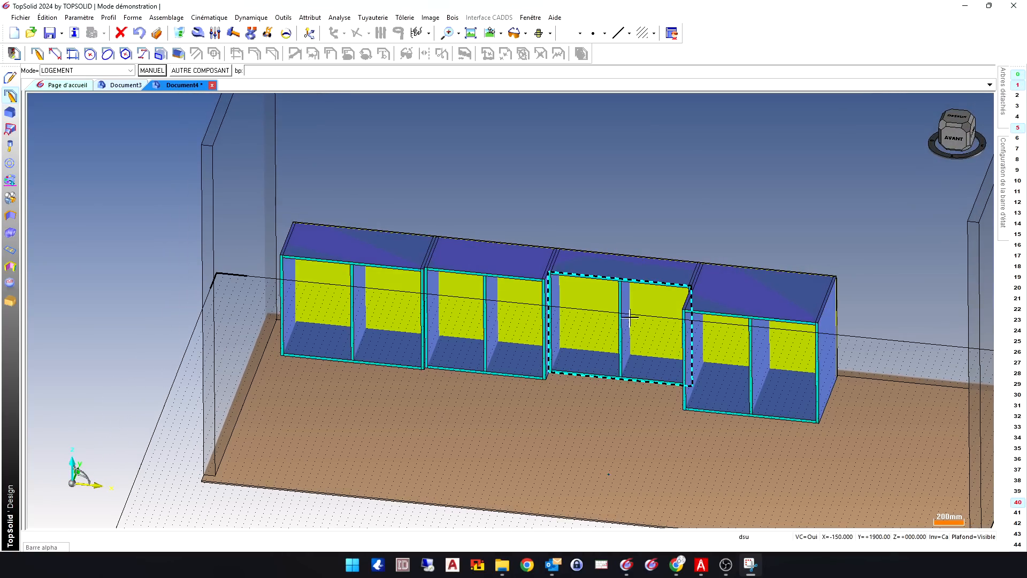
middle_click_drag(516, 331, 637, 338)
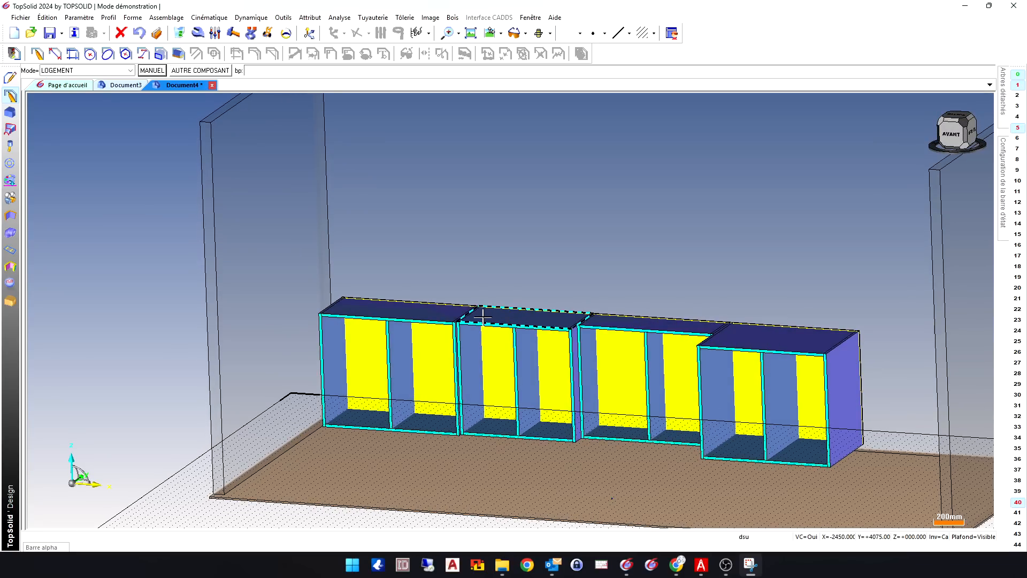
Step: Try a 20 mm front-plane offset on the first cabinet's vertical divider block, and reset it
left_click(198, 33)
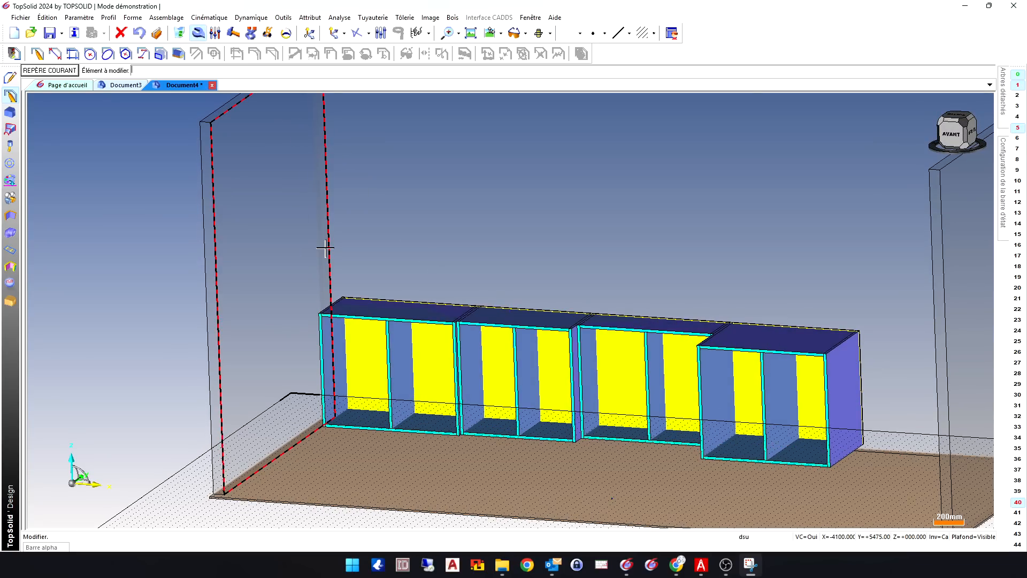
scroll(395, 426, "up", 4)
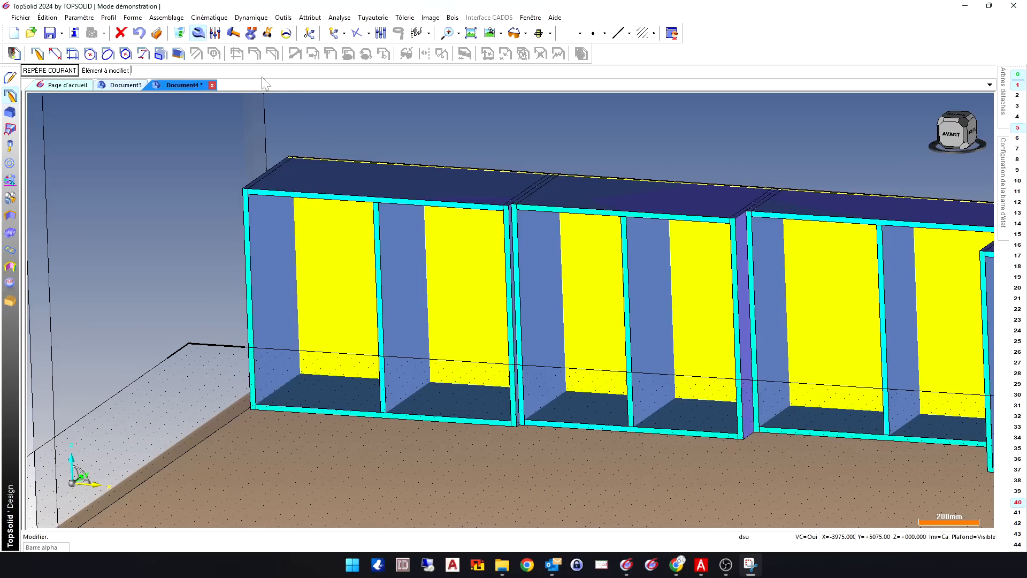
scroll(428, 252, "down", 4)
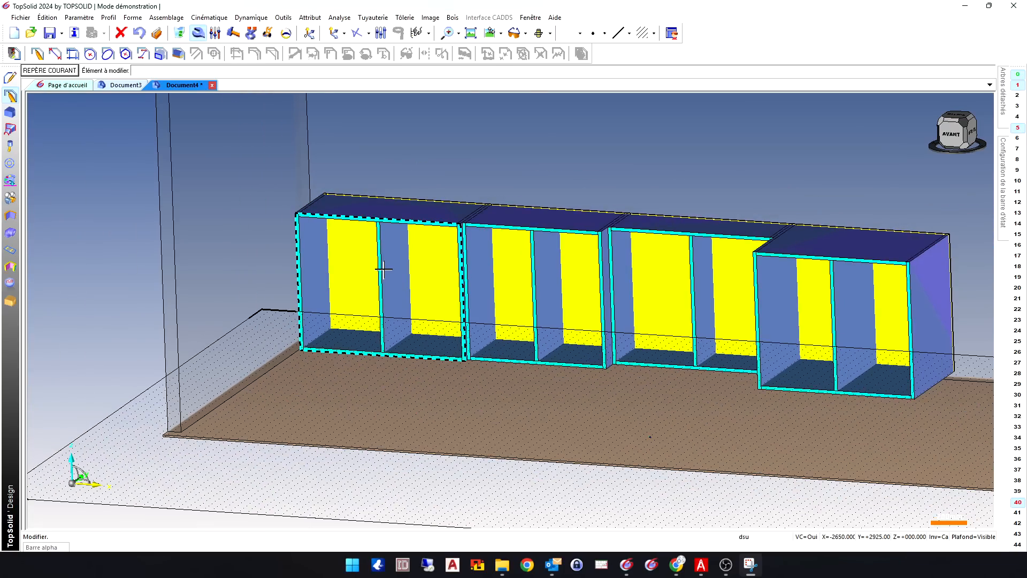
left_click(391, 256)
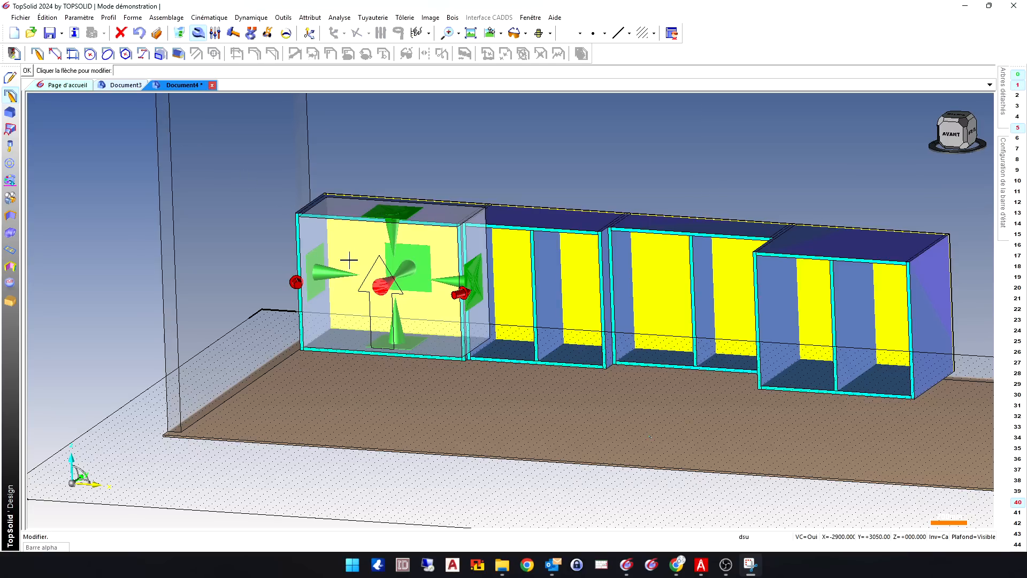
left_click(383, 288)
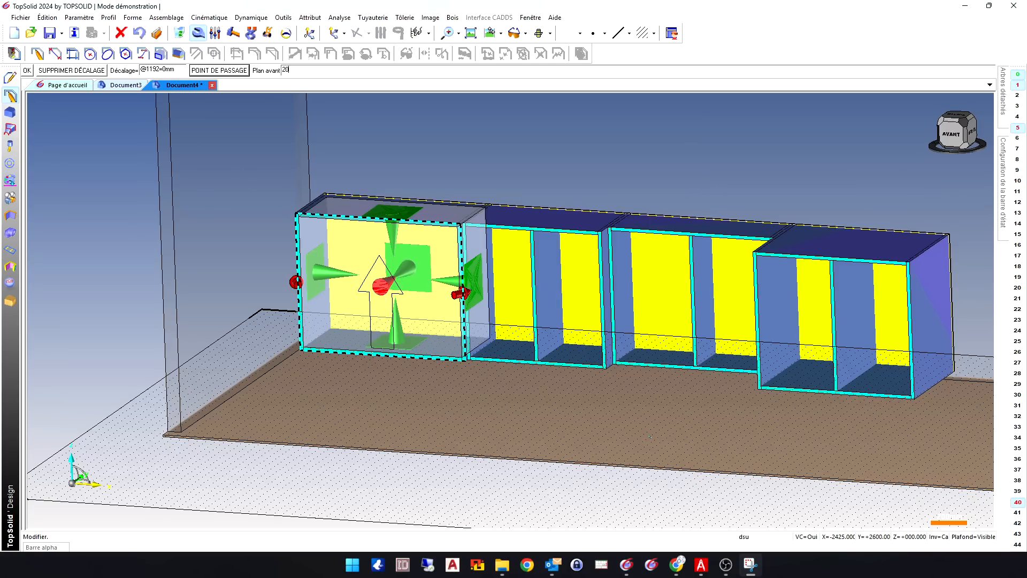
key("Escape")
key("Escape")
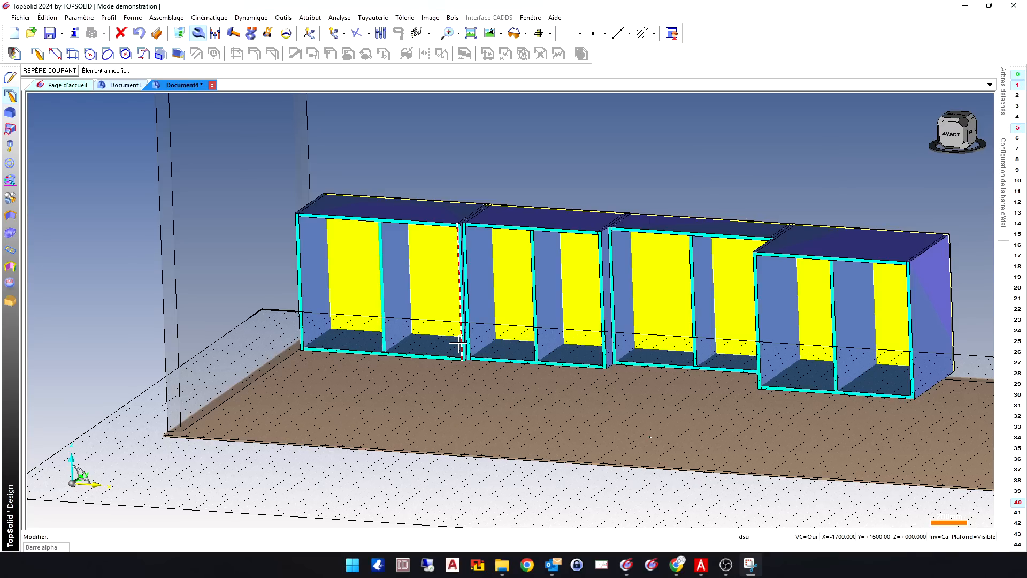
left_click(370, 373)
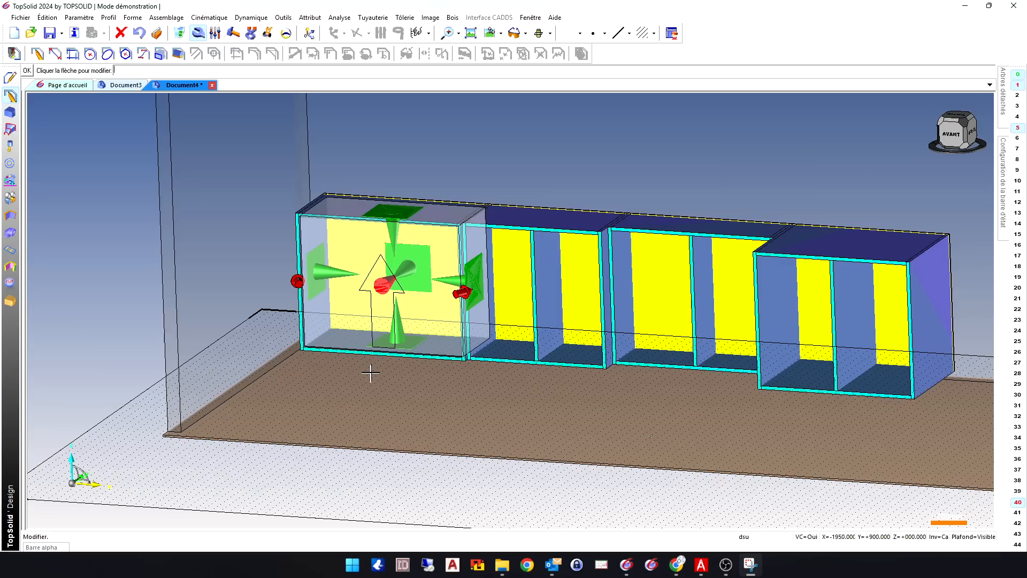
left_click(178, 35)
Step: Open the multiple-configuration parameter list for the vertical divider component
left_click(389, 253)
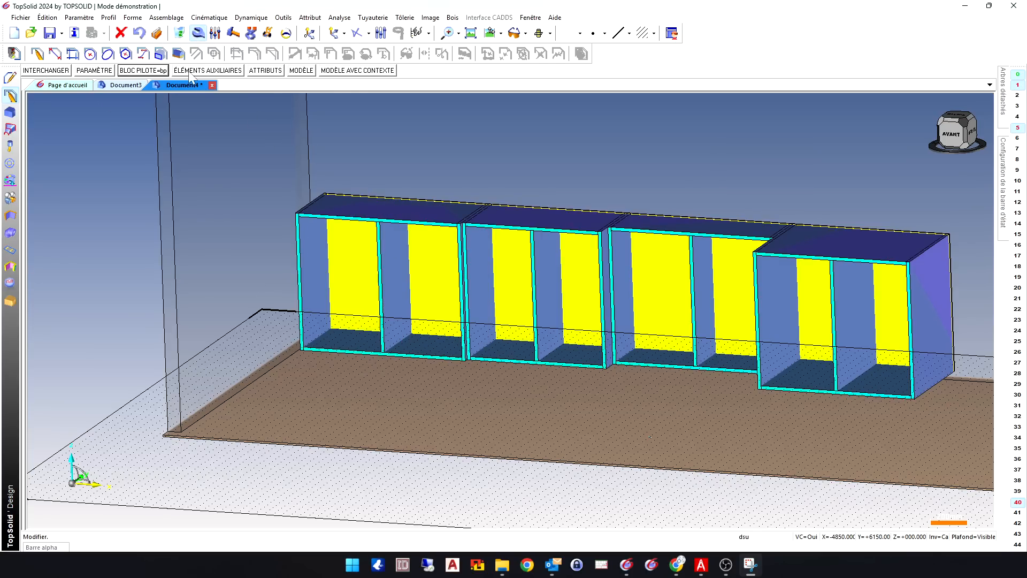
left_click(104, 69)
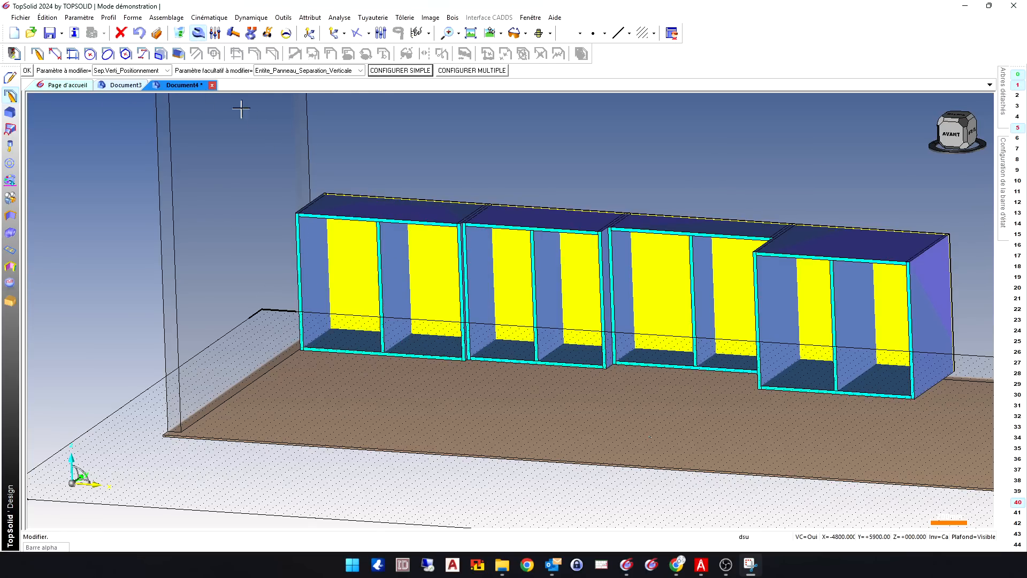
left_click(460, 69)
middle_click(474, 182)
middle_click(362, 190)
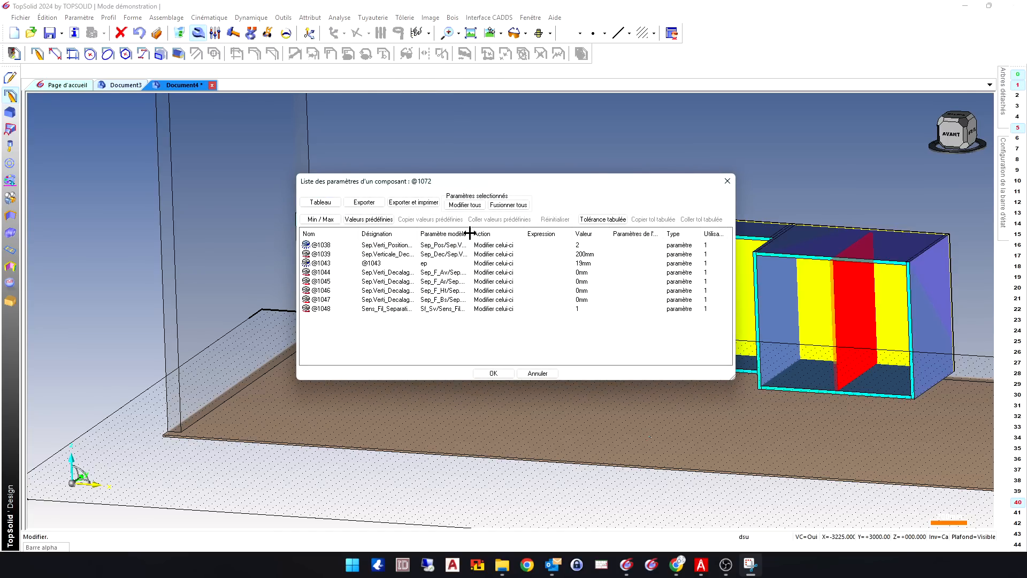
Step: Set the dividers' front-face offset parameter Sep.Verti_Decalage_Face_Avant to 20 mm and apply it
left_click(508, 246)
left_click_drag(470, 233, 551, 234)
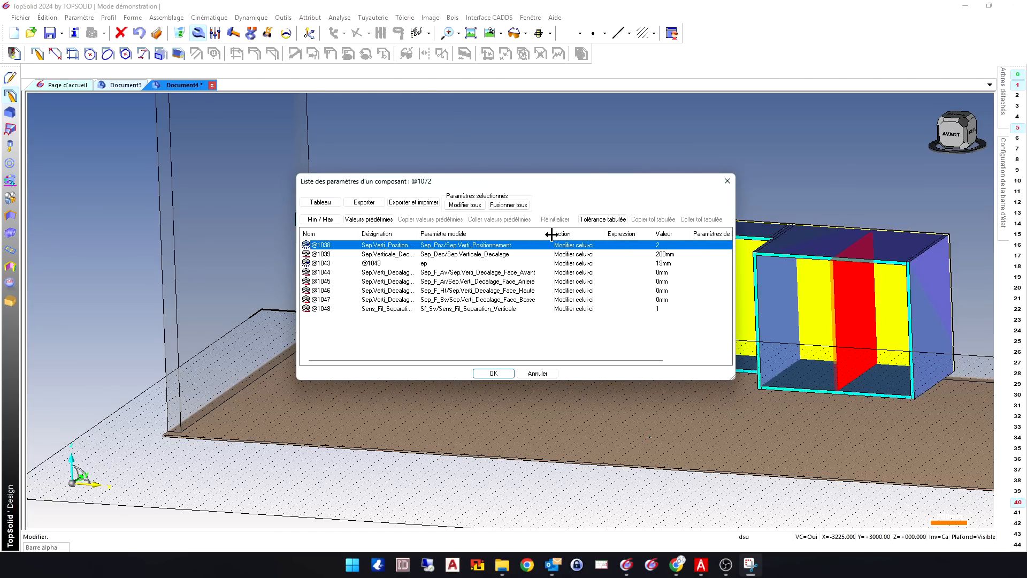
left_click(588, 273)
left_click(663, 272)
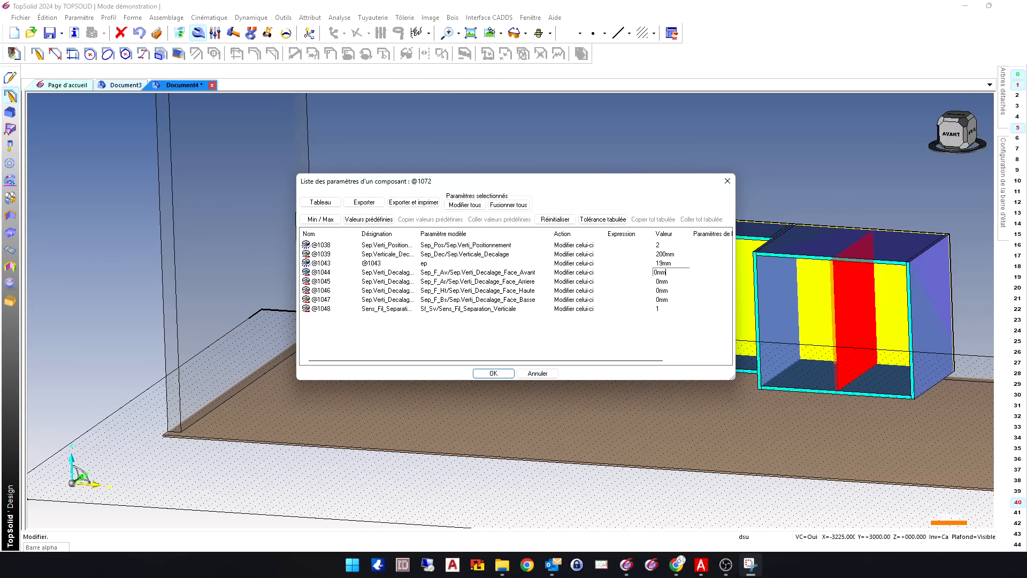
type("20")
key("Return")
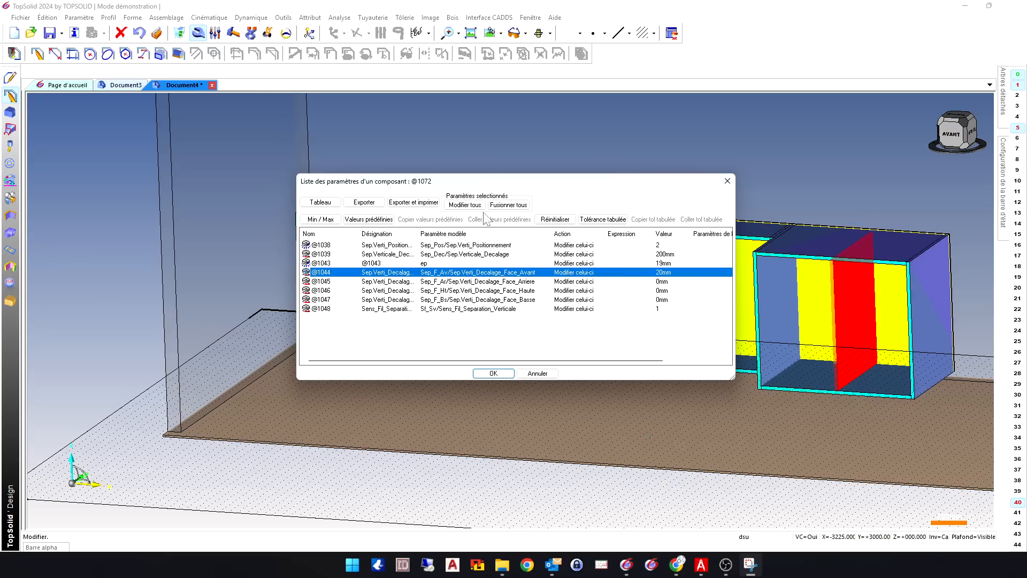
left_click(492, 373)
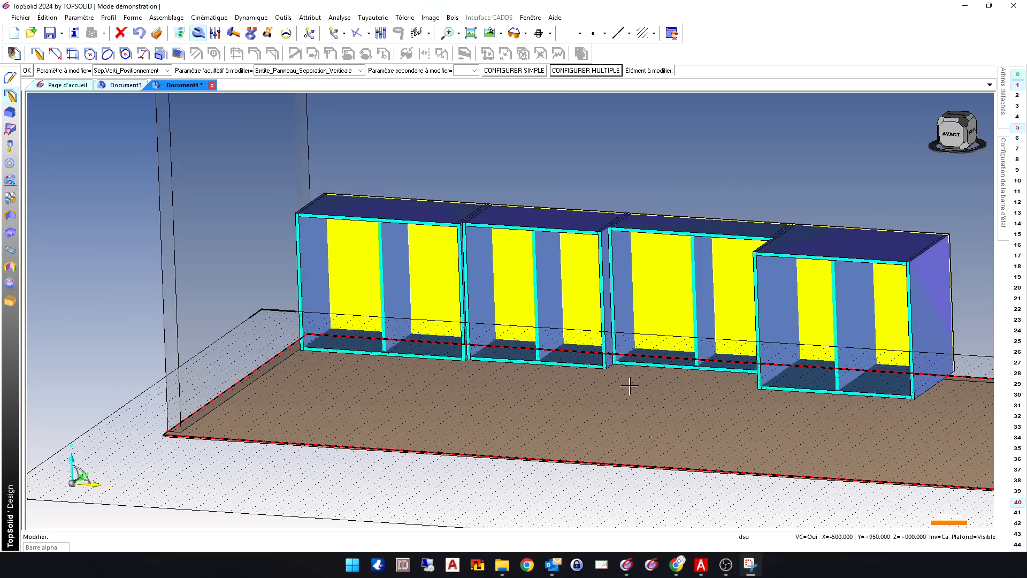
Step: Examine the recessed dividers across the cabinets and the driving block of the first cabinet's divider
middle_click_drag(629, 385, 572, 356)
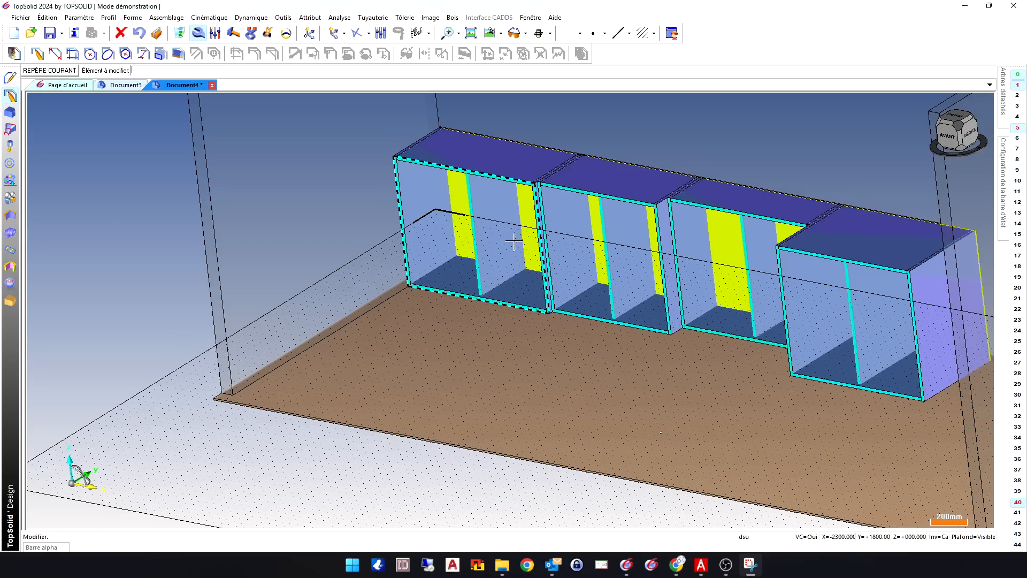
scroll(513, 239, "down", 2)
middle_click_drag(513, 239, 519, 232)
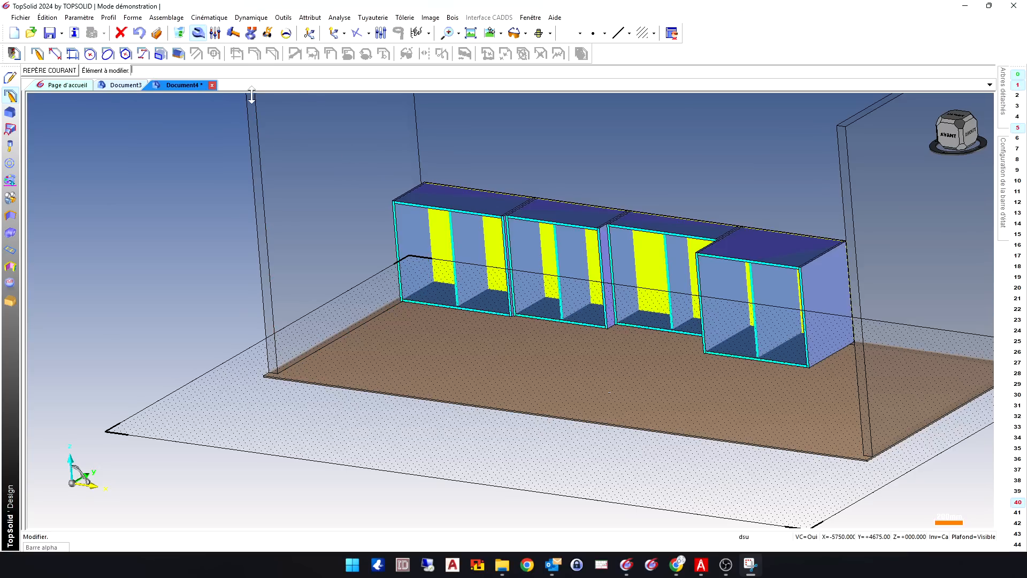
left_click(419, 238)
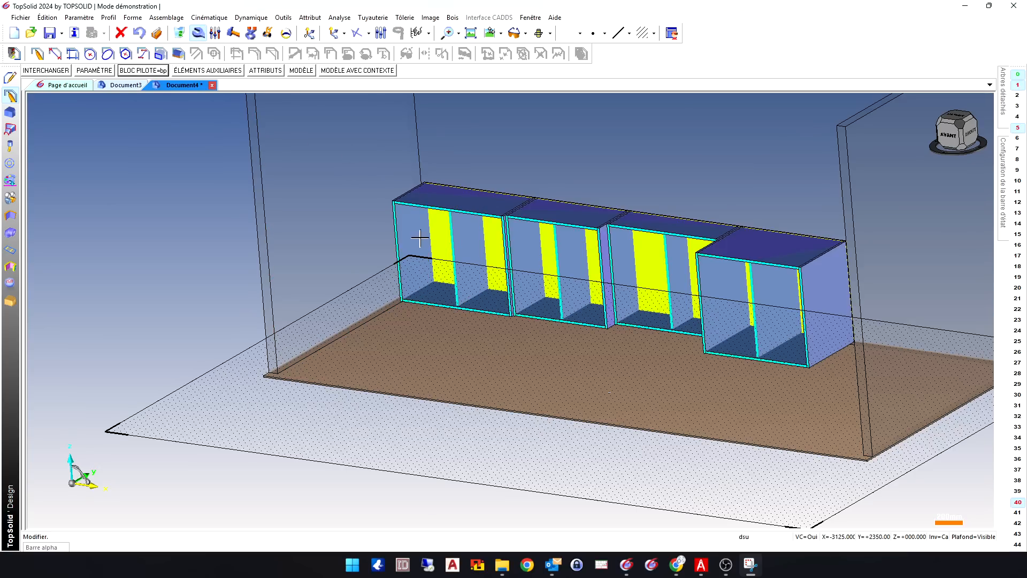
left_click(128, 72)
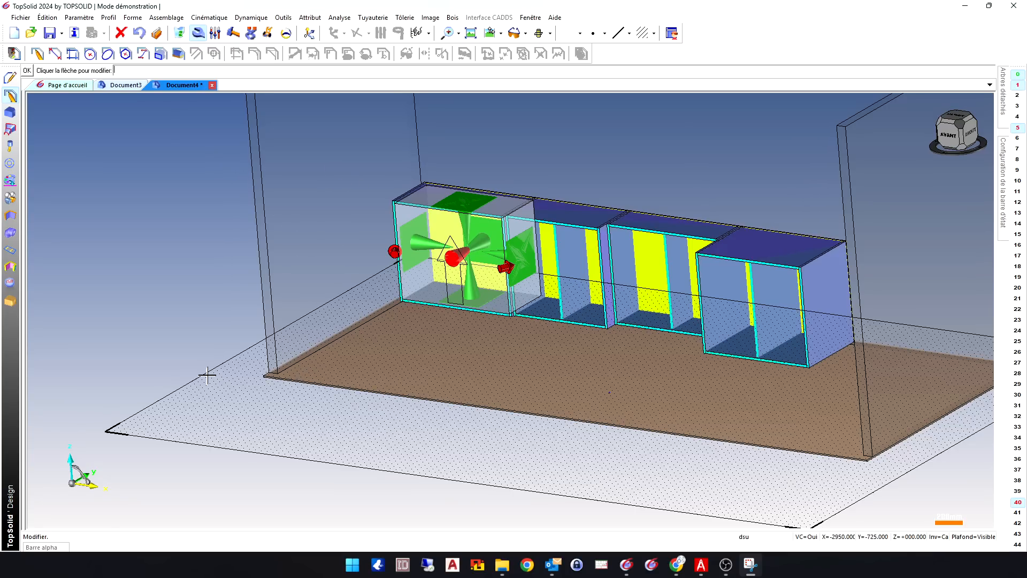
left_click(155, 34)
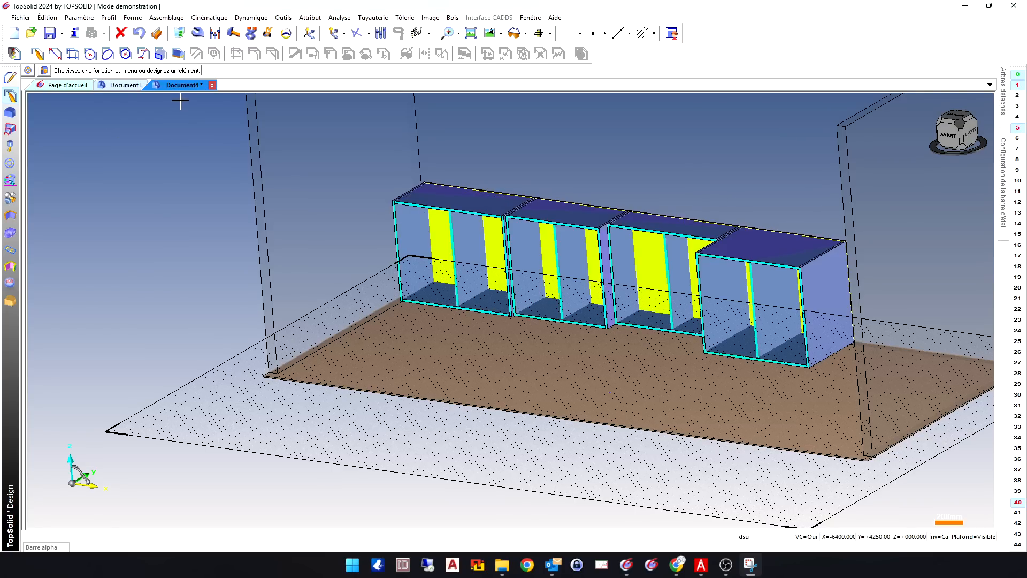
scroll(509, 217, "up", 3)
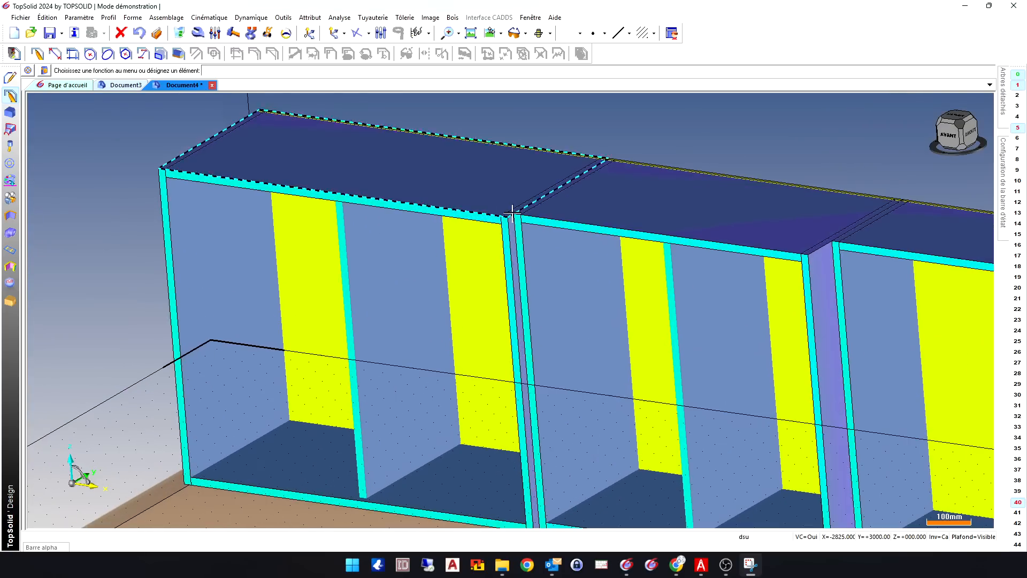
scroll(512, 212, "down", 5)
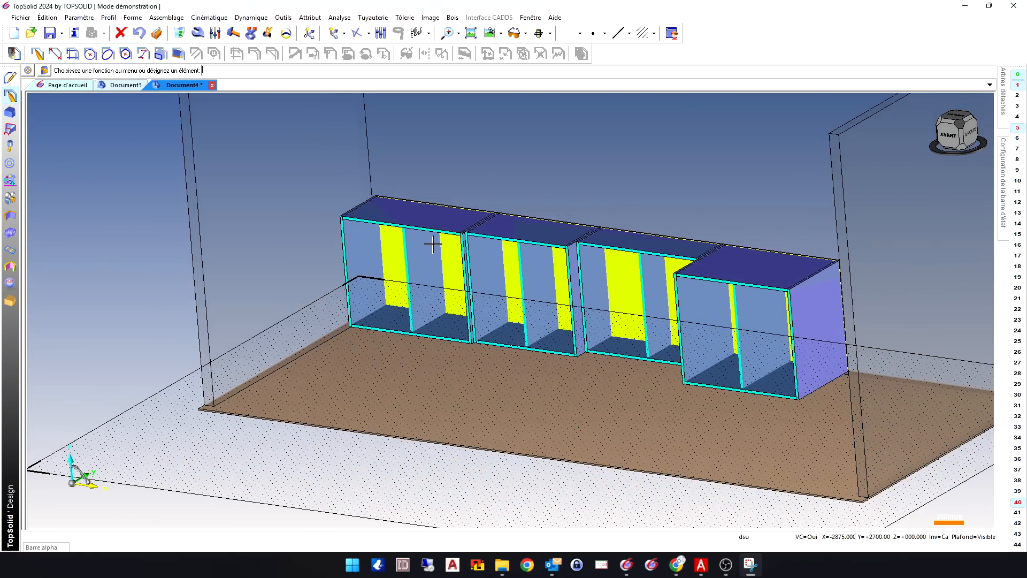
Step: Start an automatic wood assembly on the deeper end cabinet using the 00_Kit_Tourillons_Vis rule
left_click(452, 18)
left_click(498, 215)
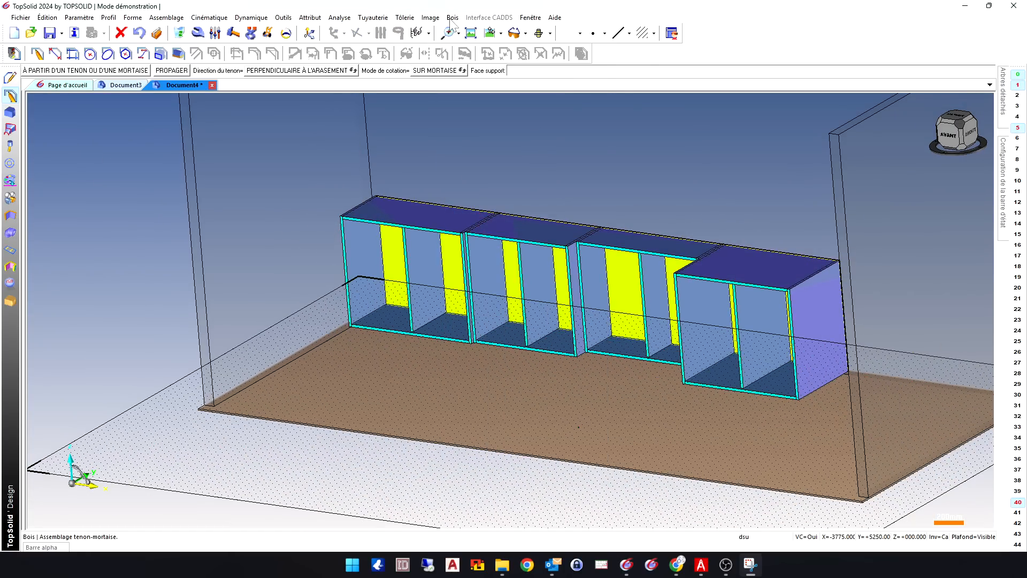
left_click(453, 18)
mouse_move(524, 222)
left_click(637, 301)
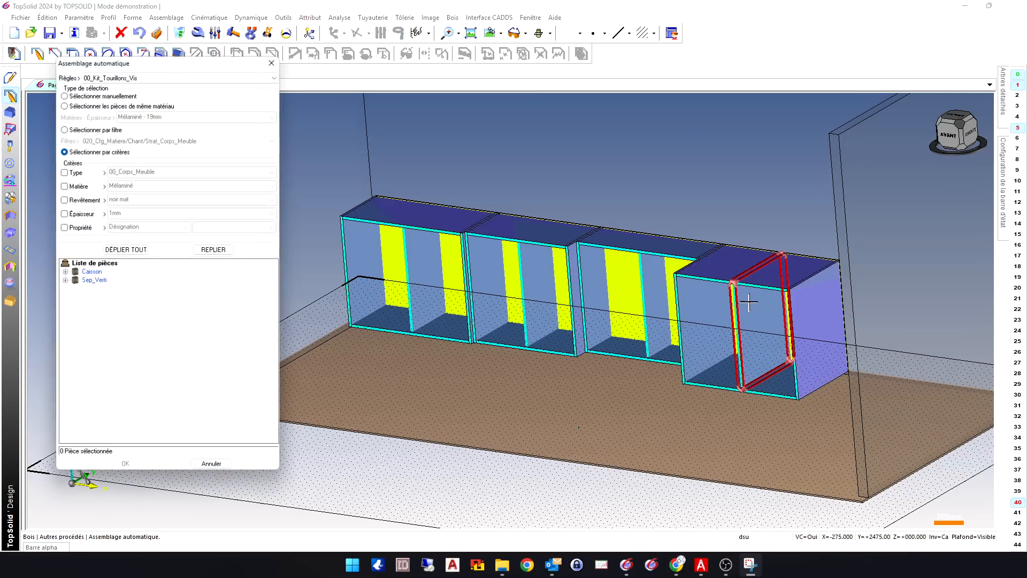
left_click(107, 79)
left_click(124, 119)
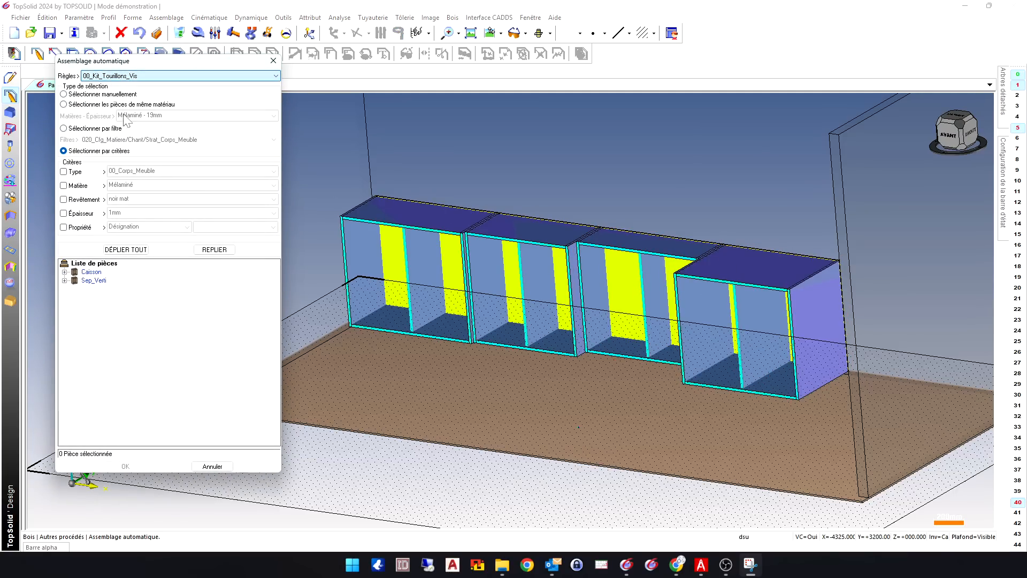
Step: Choose Cote_Gche, Cote_Drt, Dessus, Dessous and Sep_Verti as the parts to assemble, leaving out Dossier
left_click(64, 272)
left_click(64, 323)
left_click(96, 332)
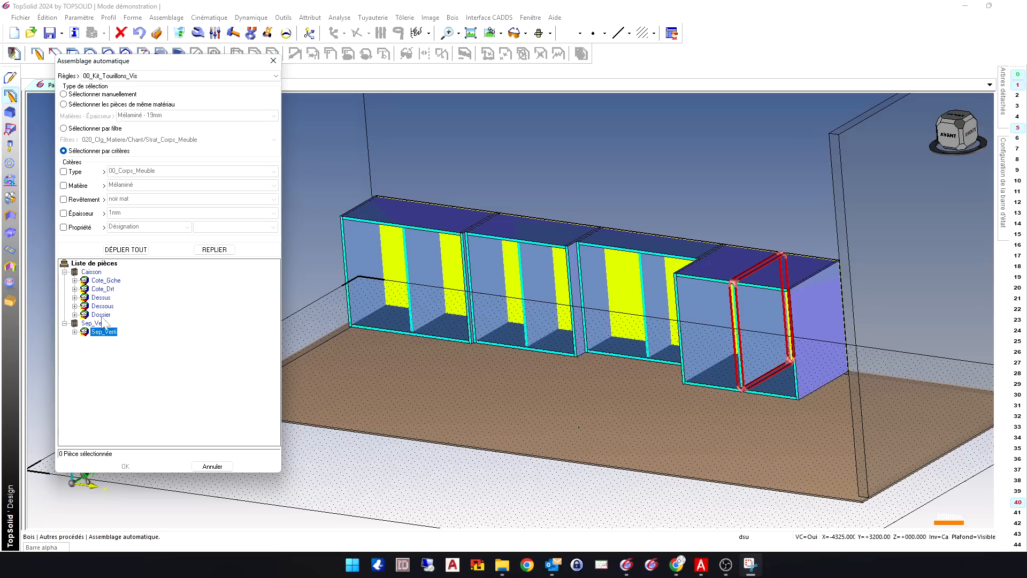
left_click(102, 315, "ctrl")
left_click(102, 307, "ctrl")
left_click(102, 289, "ctrl")
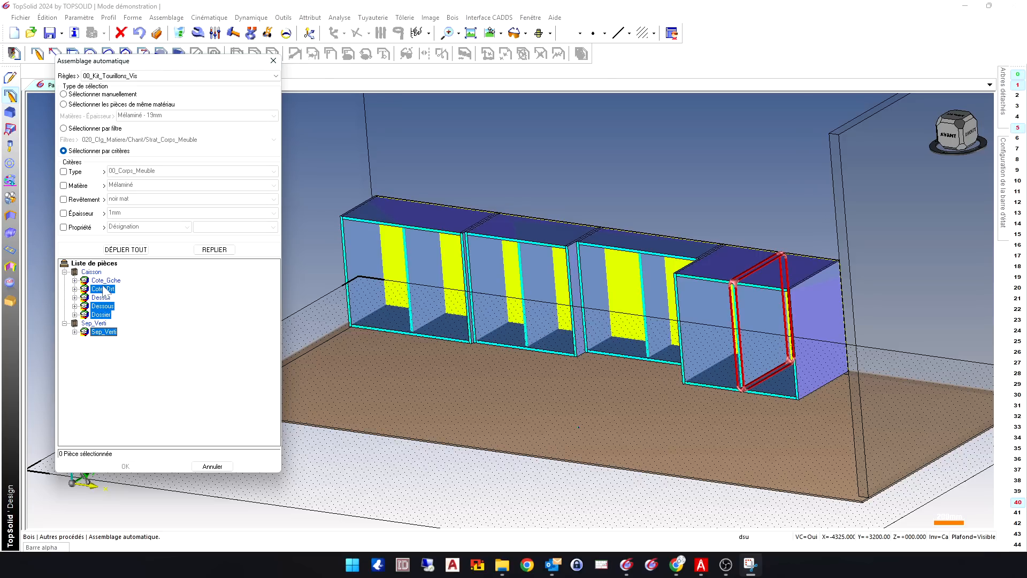
left_click(102, 281, "ctrl")
left_click(101, 297, "ctrl")
left_click(102, 315, "ctrl")
right_click(102, 306)
left_click(127, 312)
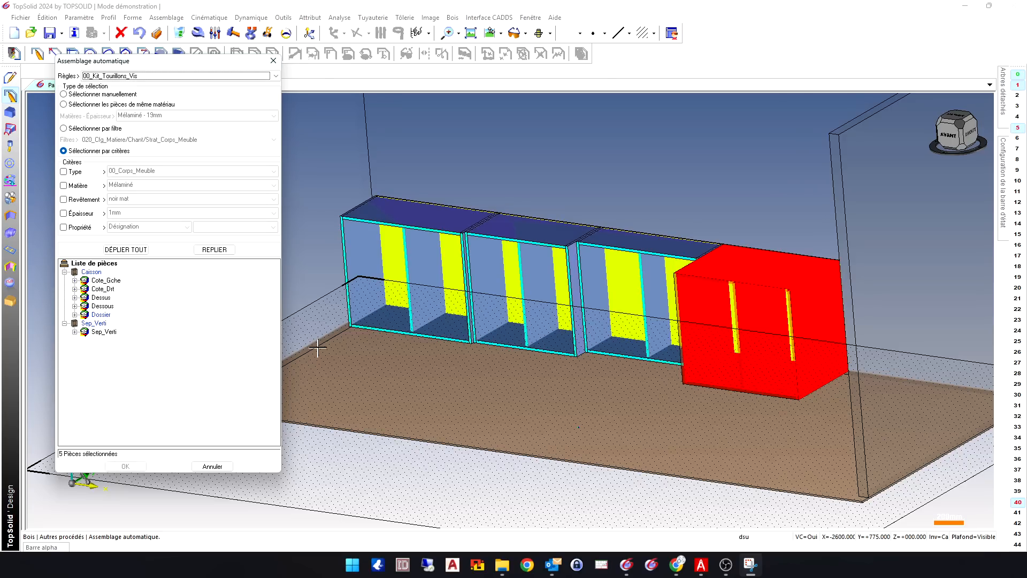
Step: Apply the dowel-and-screw assembly to the selected panels and check the drillings on the cabinet
middle_click(318, 348)
middle_click(504, 324)
middle_click(510, 320)
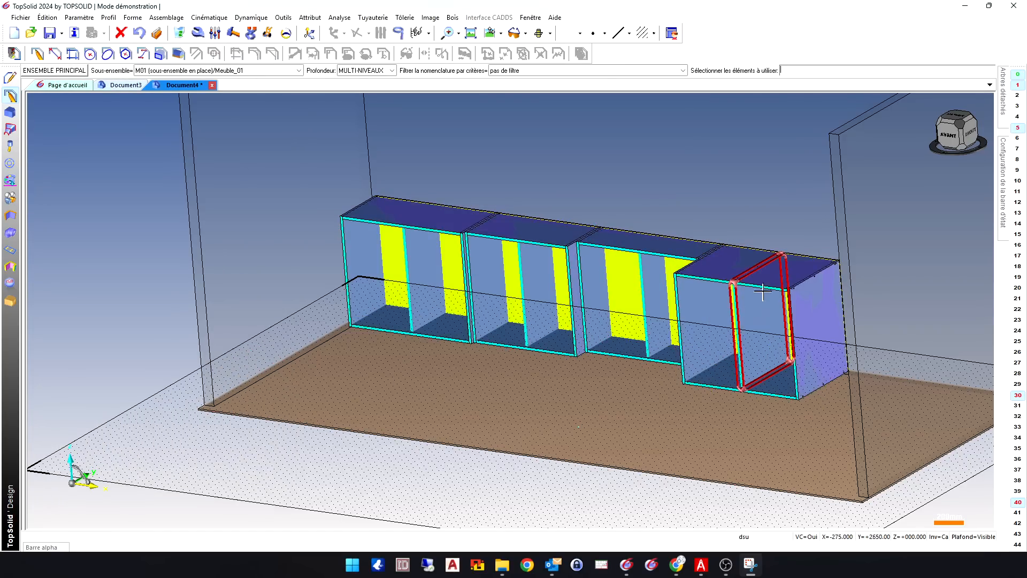
scroll(776, 277, "up", 5)
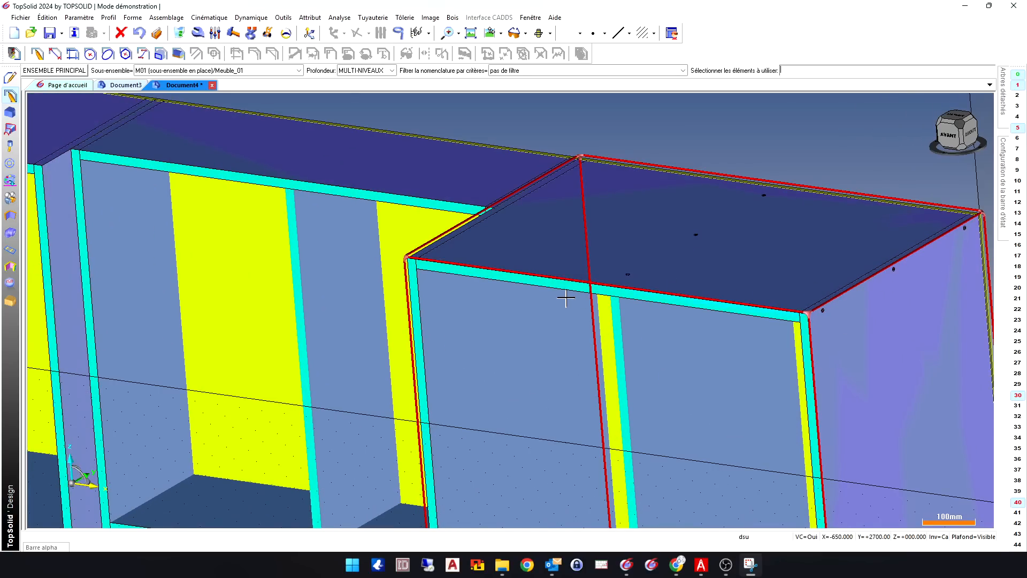
scroll(566, 298, "down", 3)
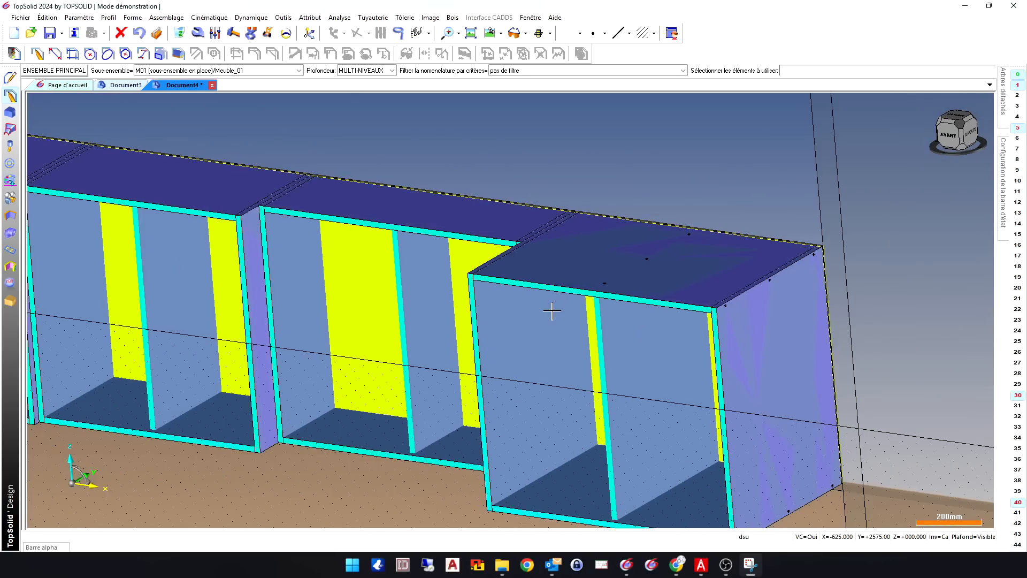
Step: Create a new Design document without a template (Pas de modèle)
left_click(13, 33)
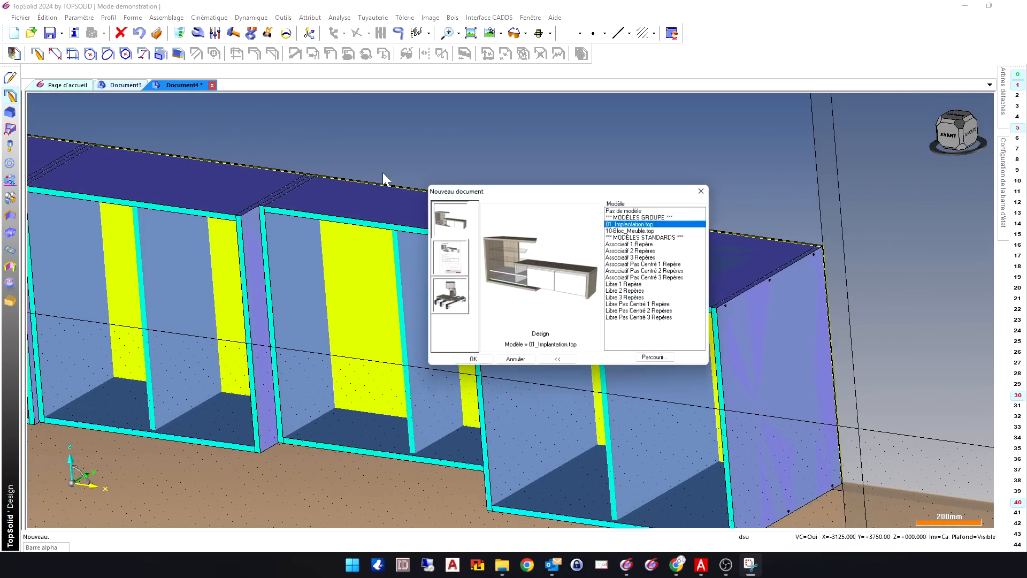
double_click(630, 210)
scroll(379, 200, "down", 2)
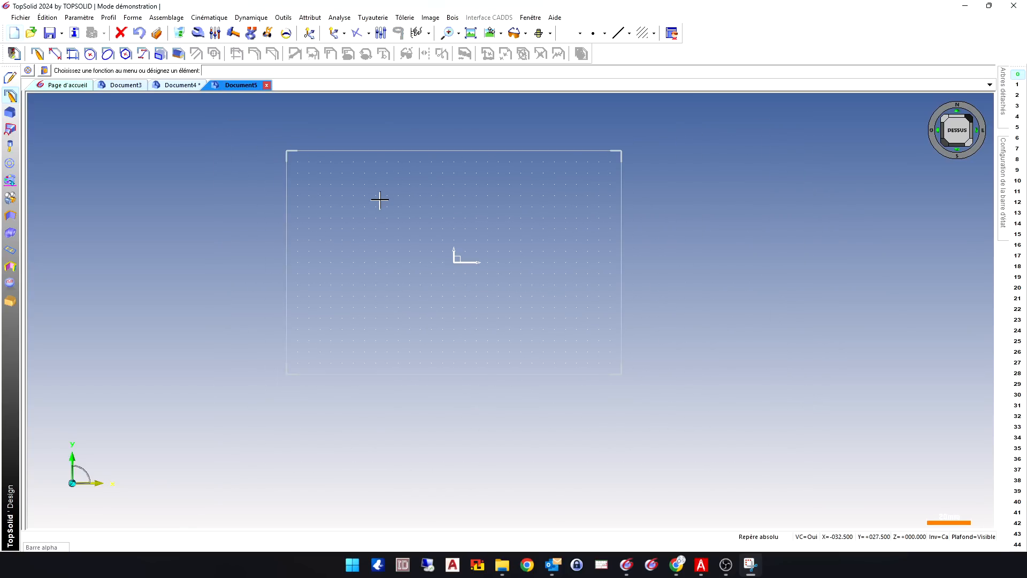
Step: Sketch a three-point arc contour bulging gently upward, about 257.5 mm between its ends
scroll(390, 222, "down", 2)
left_click(39, 54)
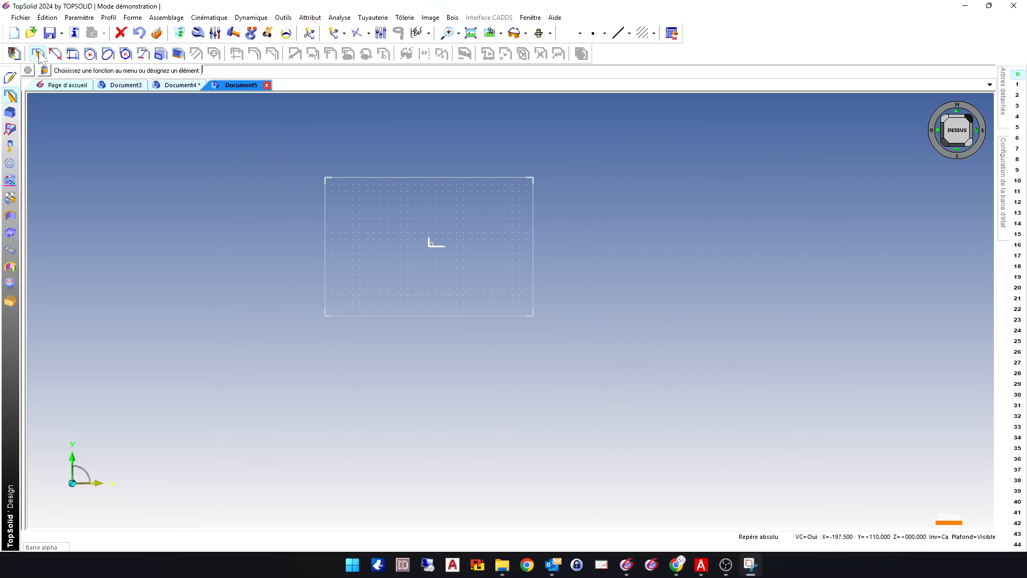
left_click(200, 190)
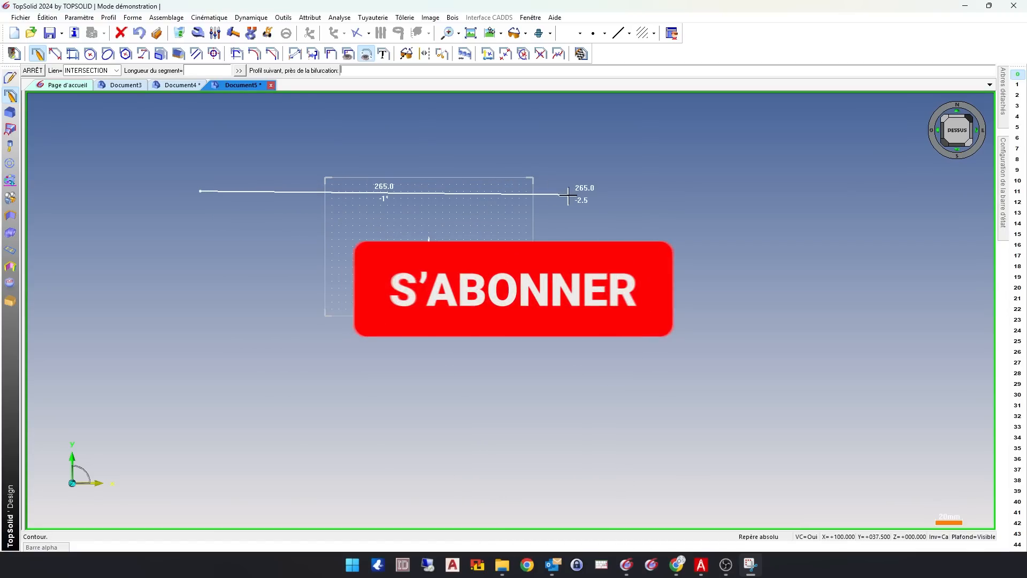
left_click(116, 71)
left_click(103, 115)
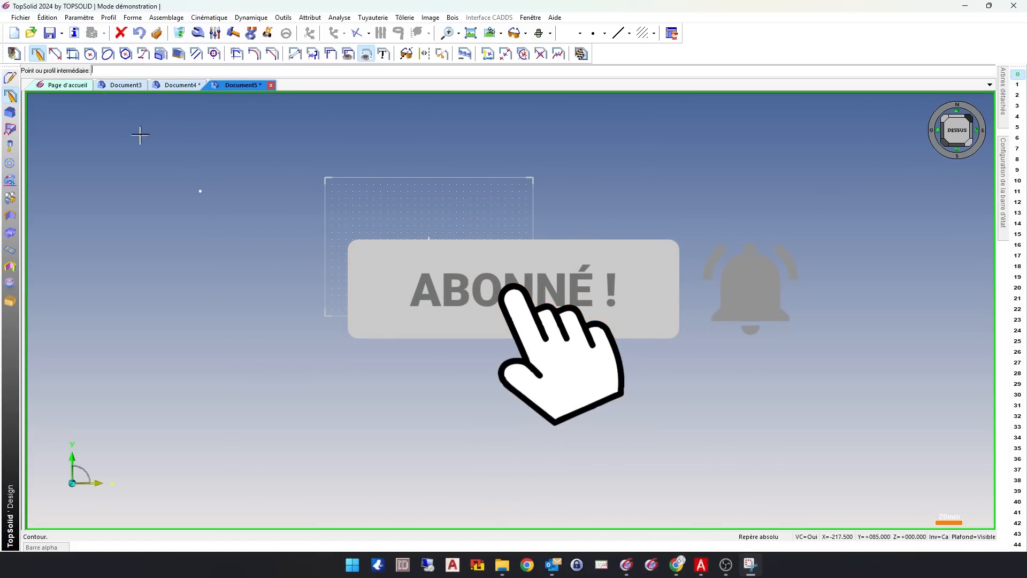
left_click(377, 163)
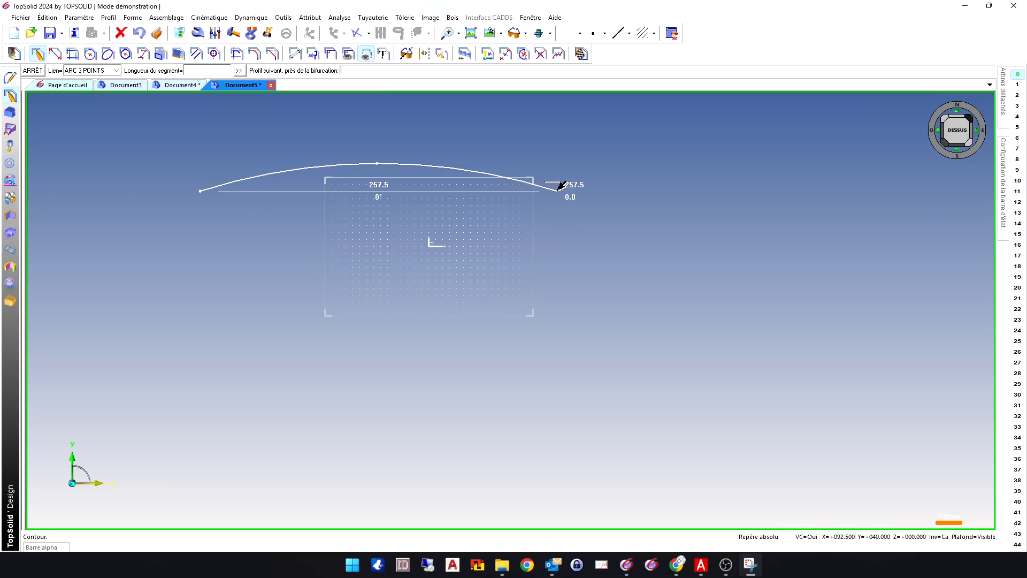
left_click(558, 186)
Step: Close the contour below the arc with two vertical sides and a horizontal base
scroll(558, 185, "down", 5)
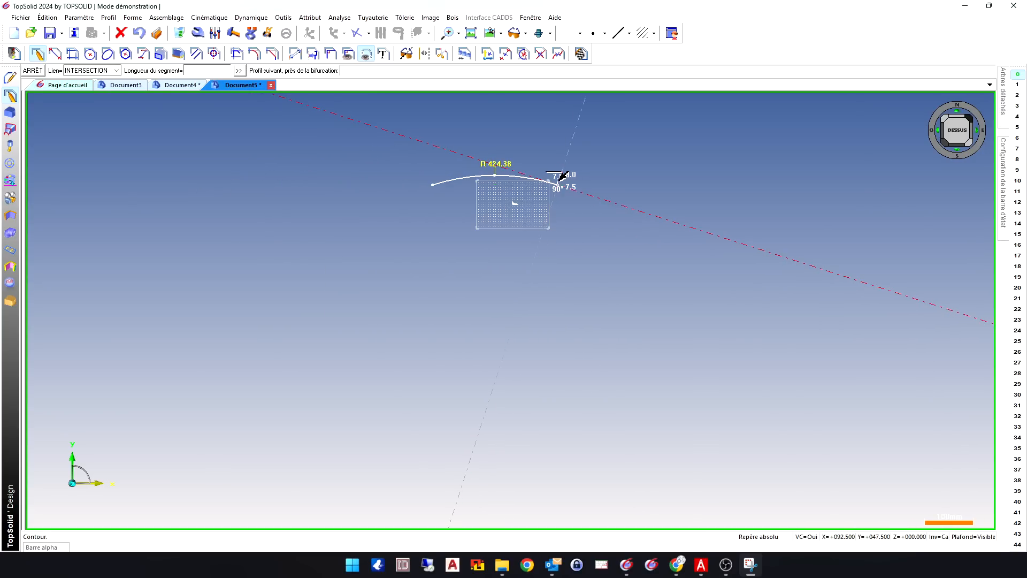
left_click(558, 397)
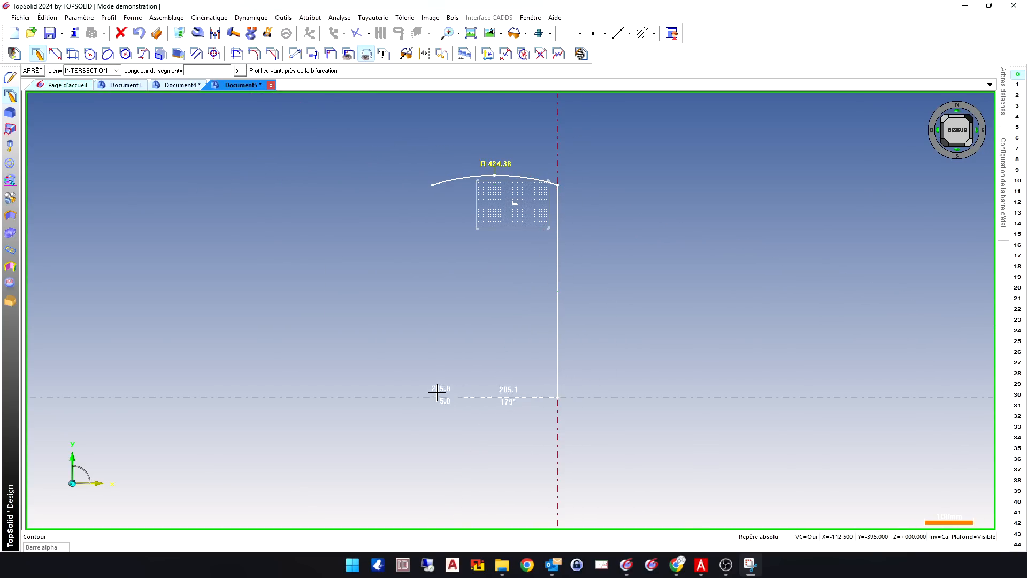
left_click(432, 397)
left_click(431, 184)
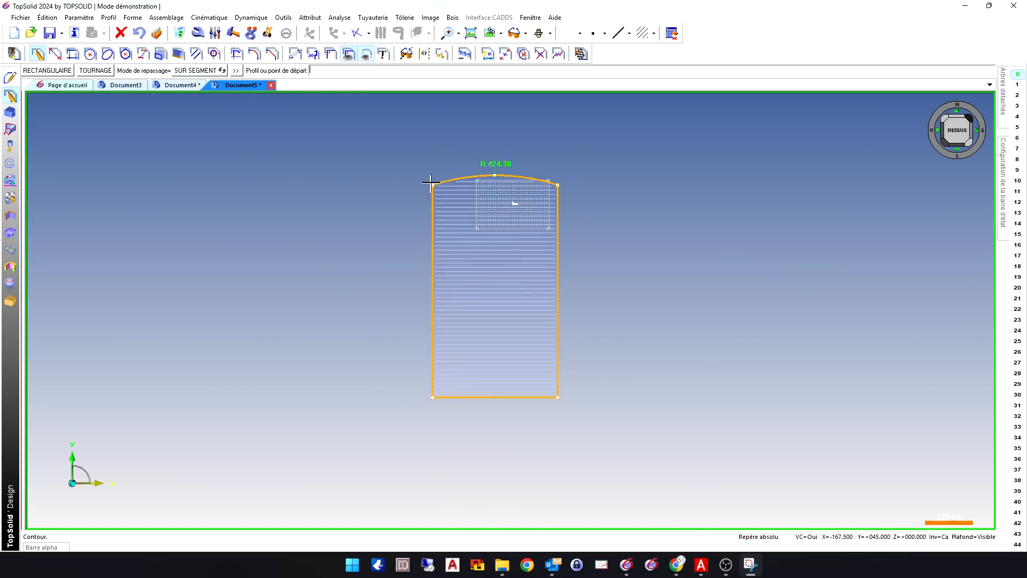
Step: Sketch a rectangle about 912.5 by 160 mm above the arched contour, its lower edge level with the arc's ends
left_click(47, 70)
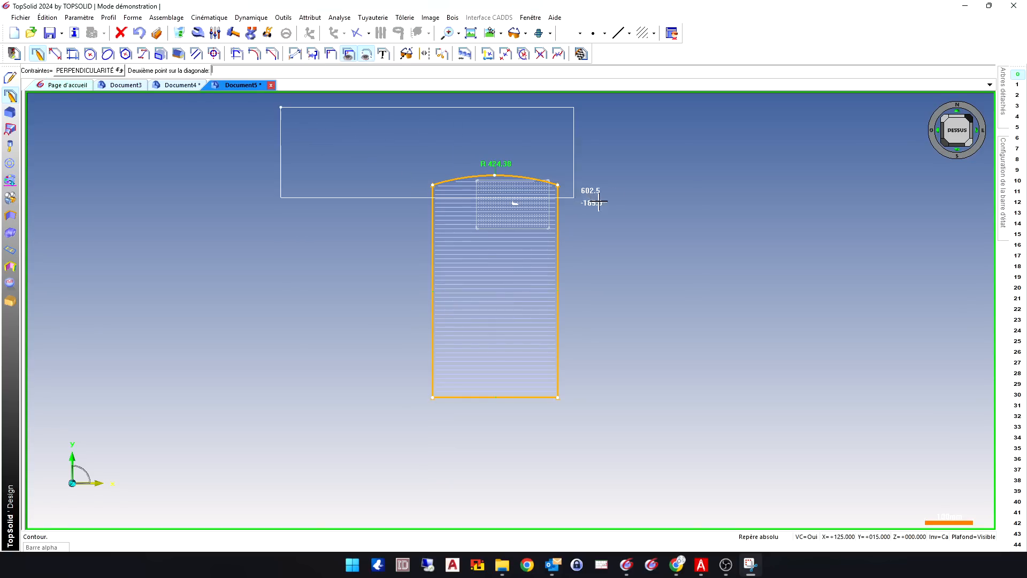
left_click(280, 107)
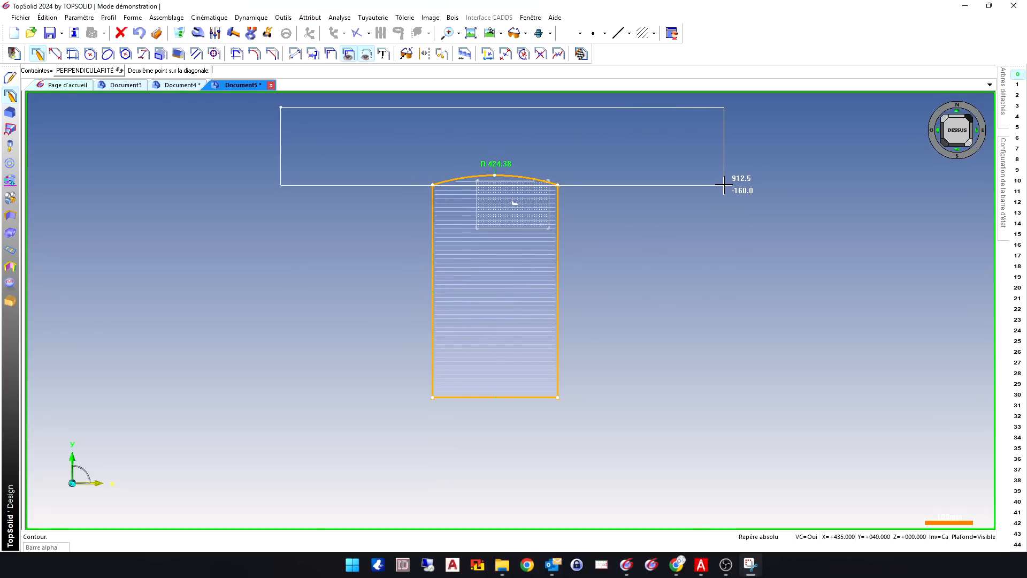
left_click(725, 185)
Step: Delete the lower edge of the wide rectangle
left_click(471, 33)
left_click(180, 33)
left_click(307, 220)
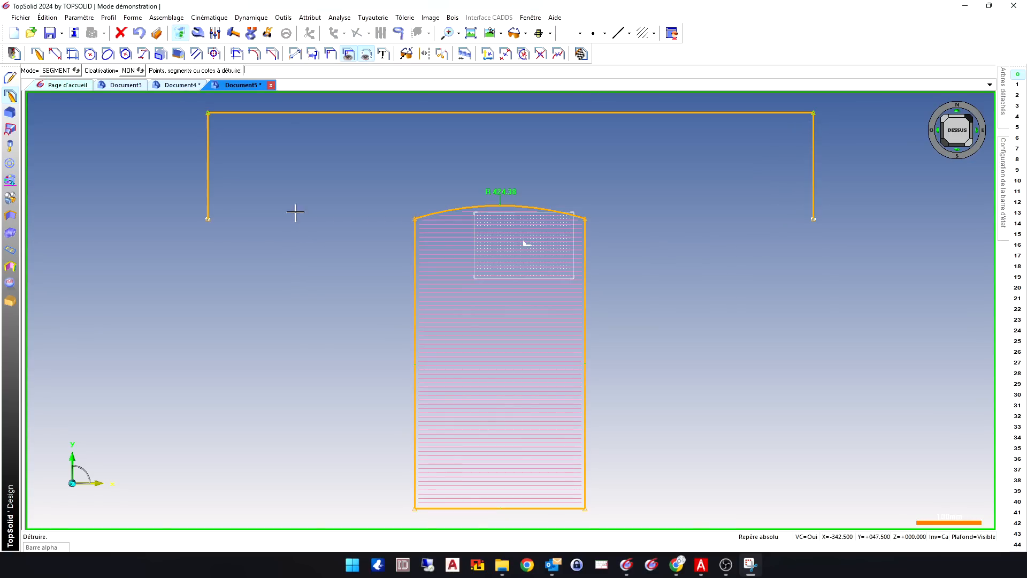
Step: Close the rectangle's open lower side with two horizontal segments joined along the existing arc, and finish the sketch
left_click(37, 53)
left_click(207, 219)
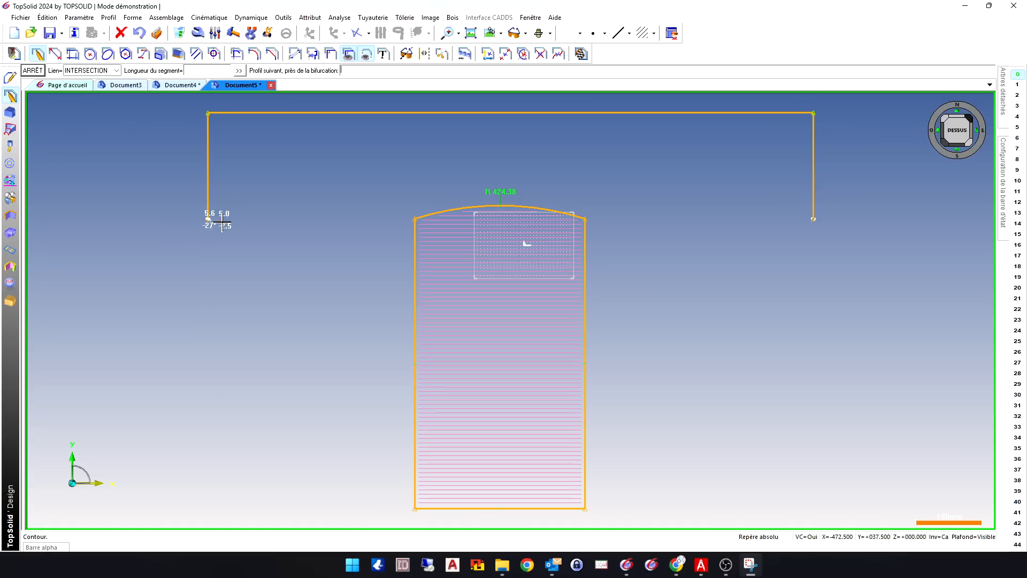
left_click(415, 219)
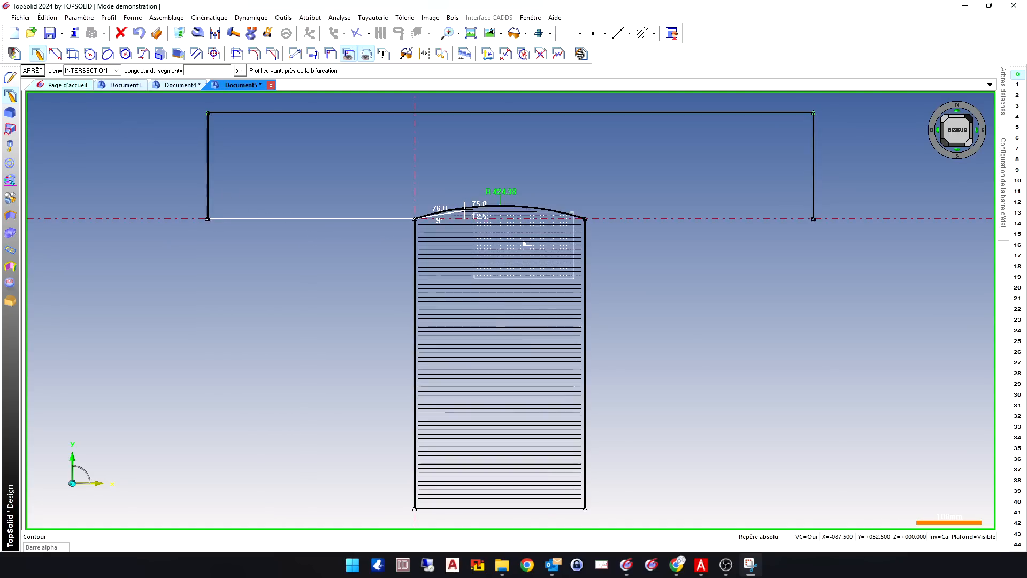
left_click(585, 218)
left_click(814, 219)
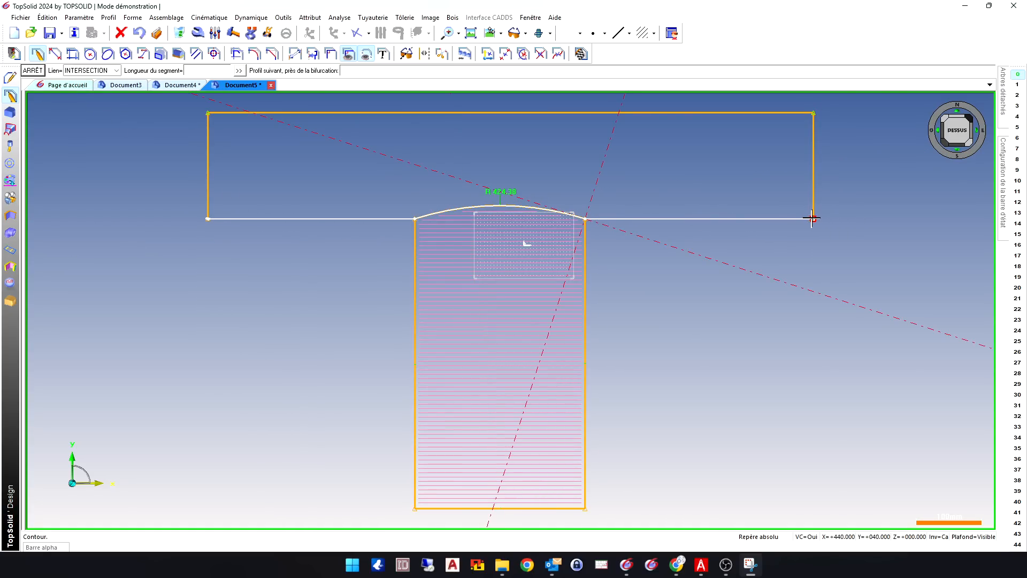
left_click(584, 54)
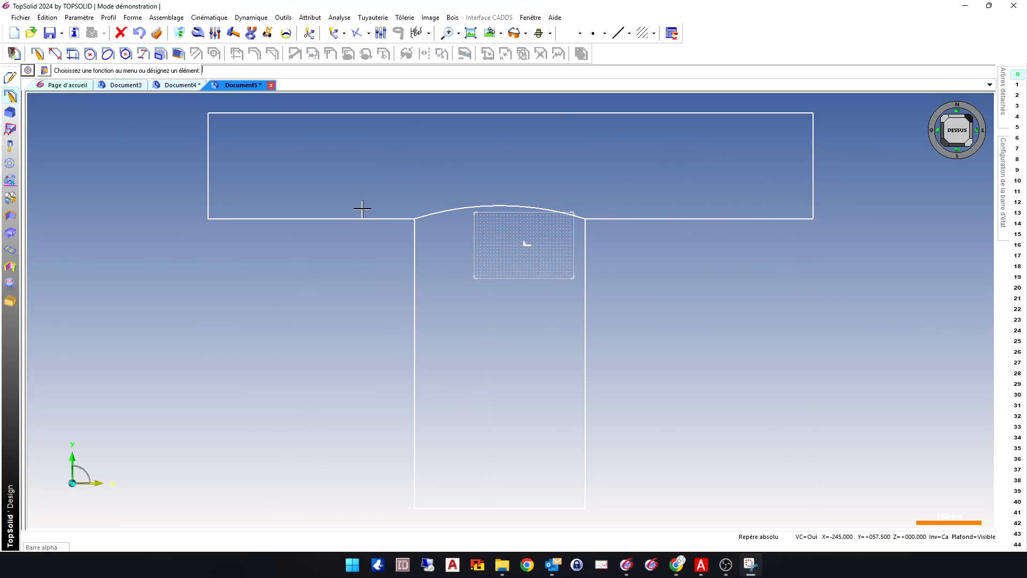
scroll(373, 229, "down", 2)
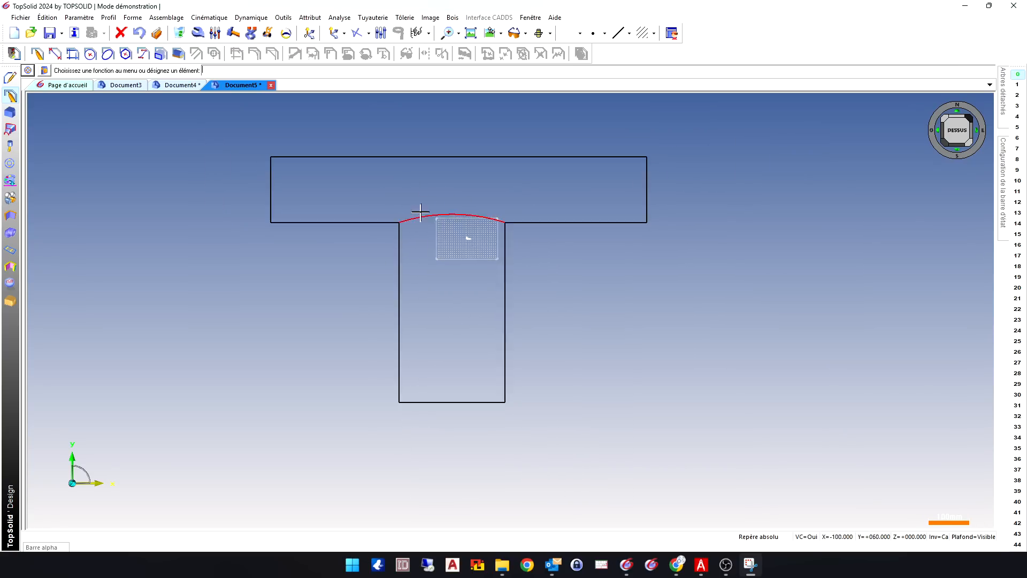
scroll(437, 206, "up", 2)
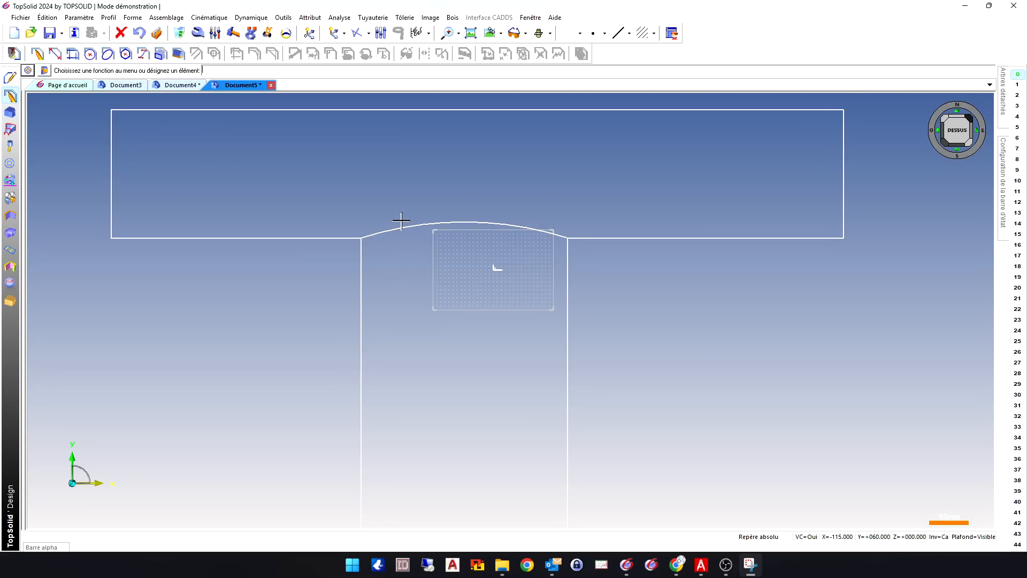
scroll(430, 262, "down", 2)
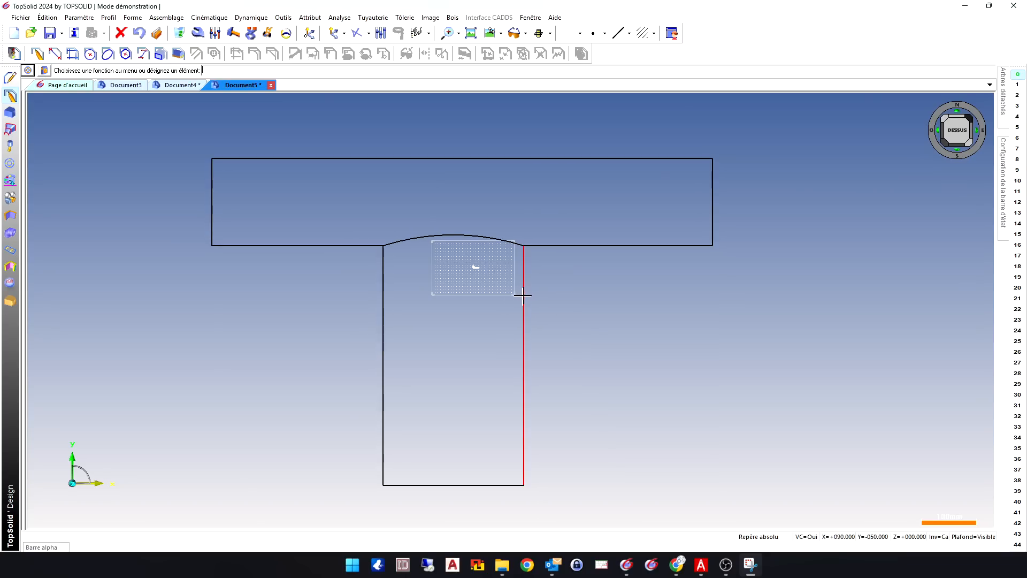
scroll(529, 316, "down", 2)
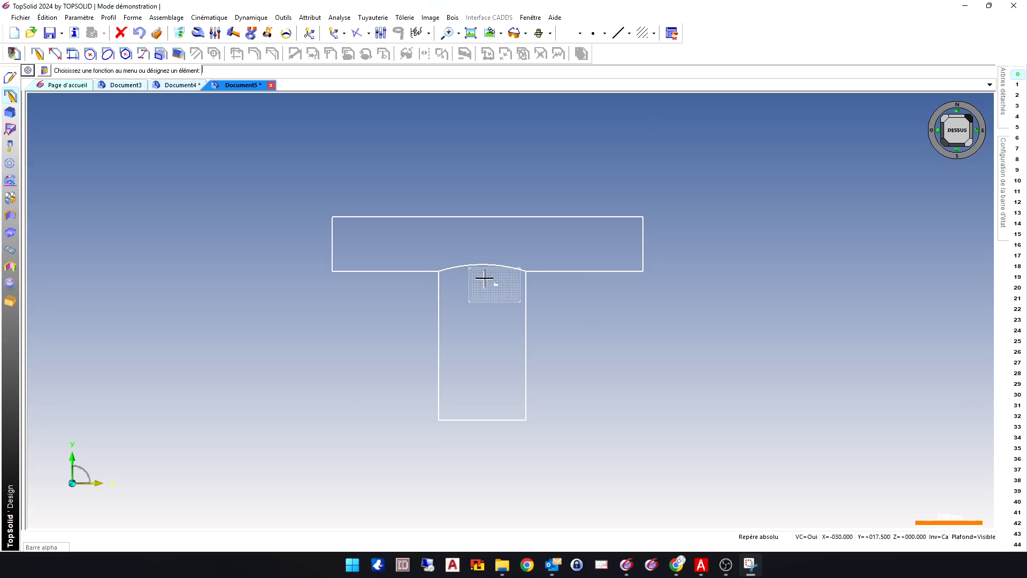
scroll(514, 272, "up", 2)
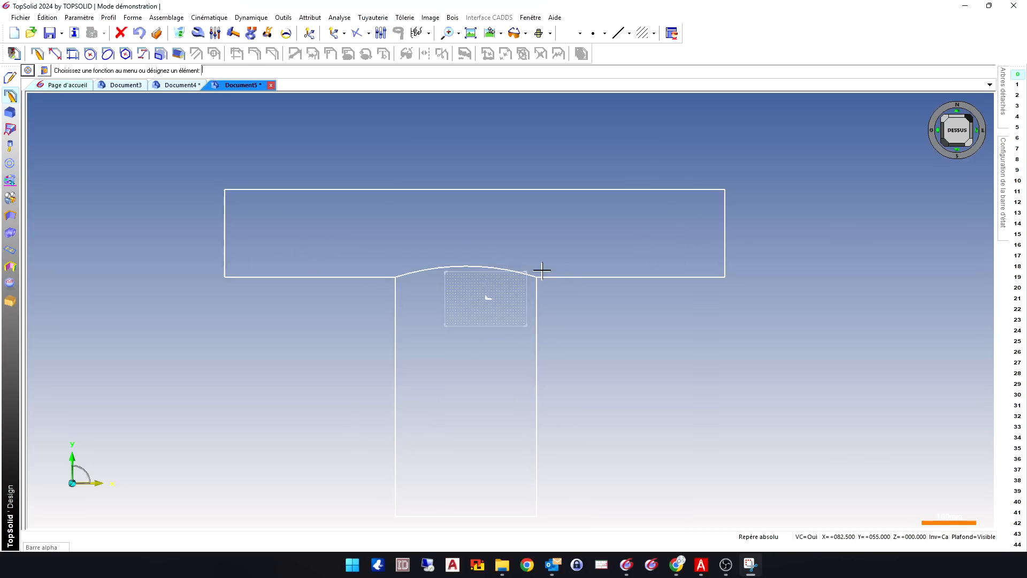
scroll(342, 246, "down", 2)
middle_click_drag(458, 319, 551, 329)
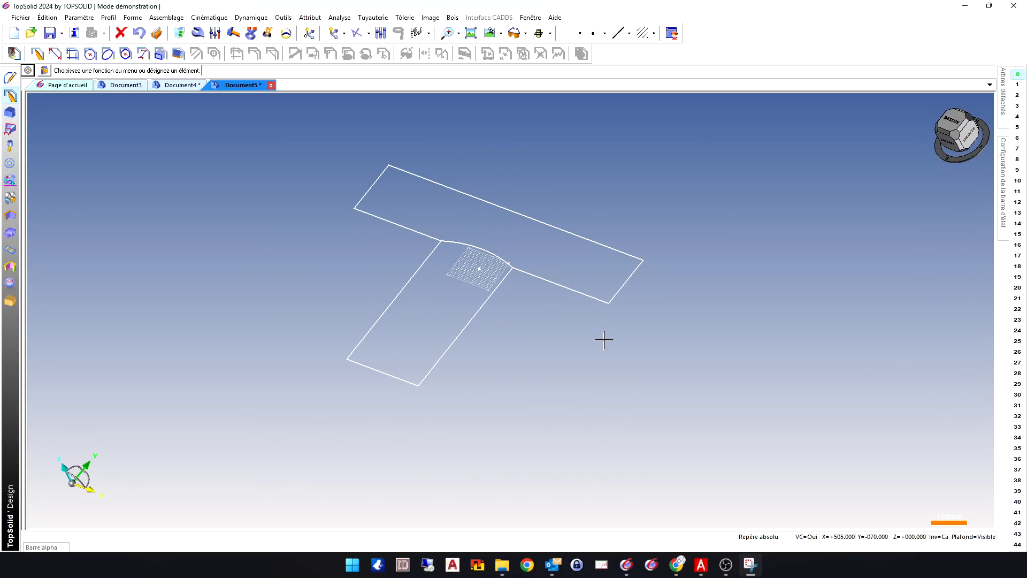
Step: Create another Design document without a template (Pas de modèle)
left_click(14, 33)
key("Return")
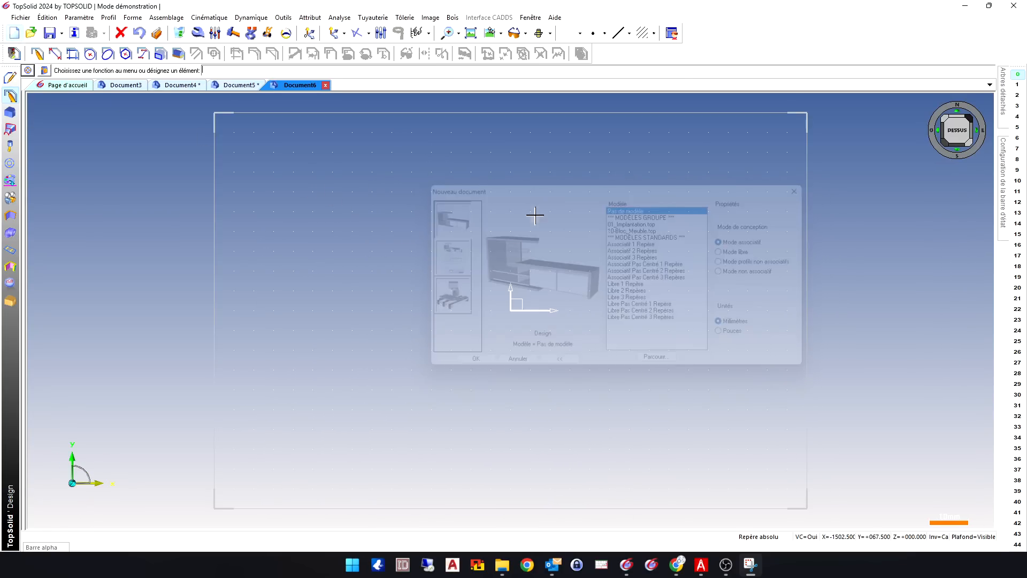
scroll(545, 231, "down", 4)
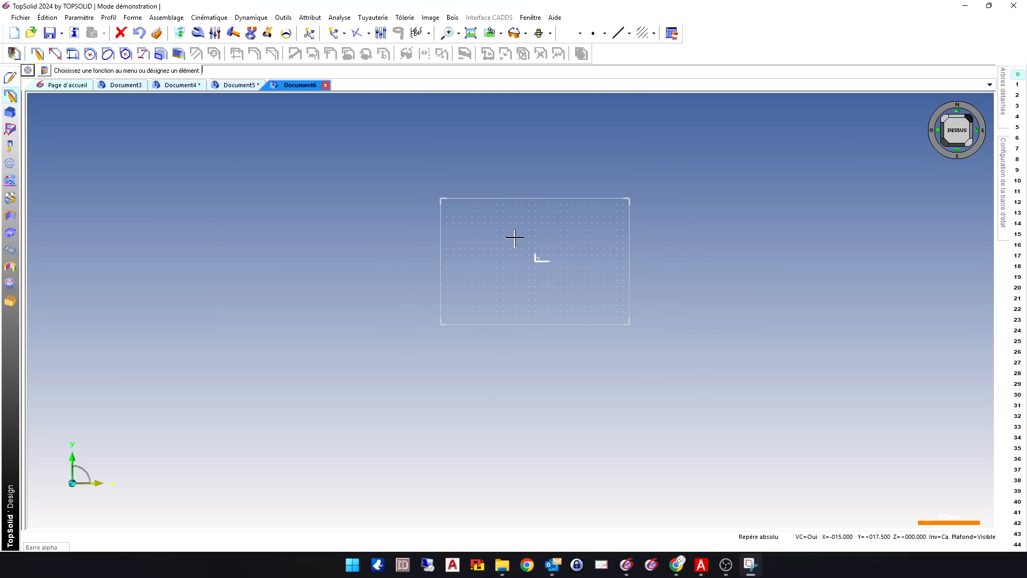
Step: Start a wall (Agencement, Mur) with a horizontal segment about 857.5 mm long
left_click(452, 17)
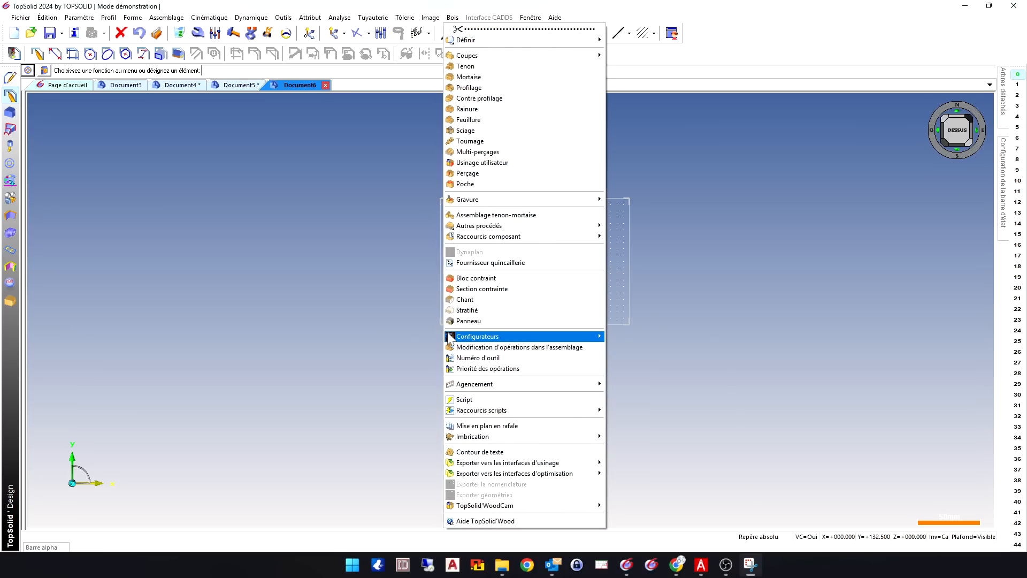
mouse_move(508, 391)
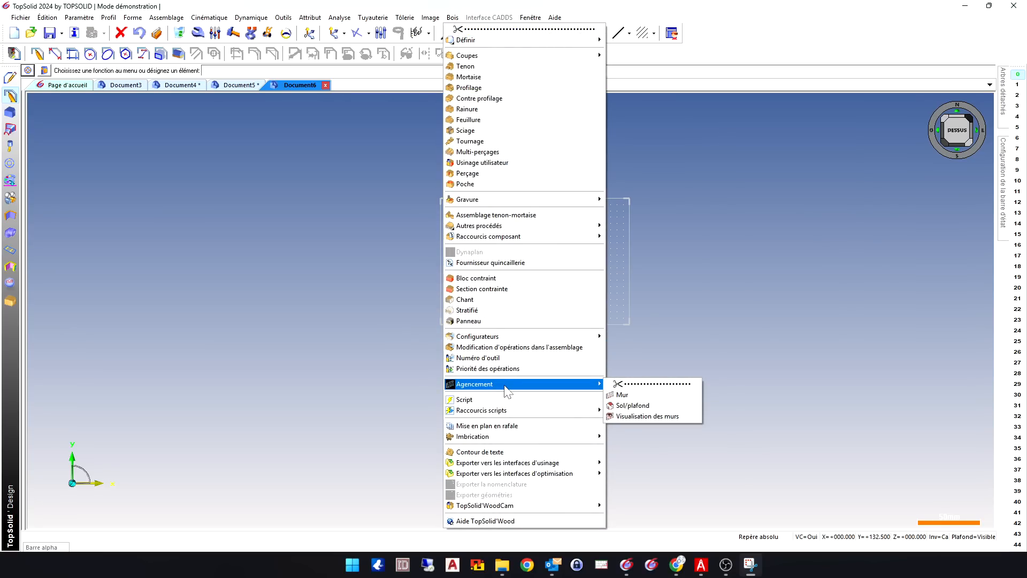
left_click(621, 394)
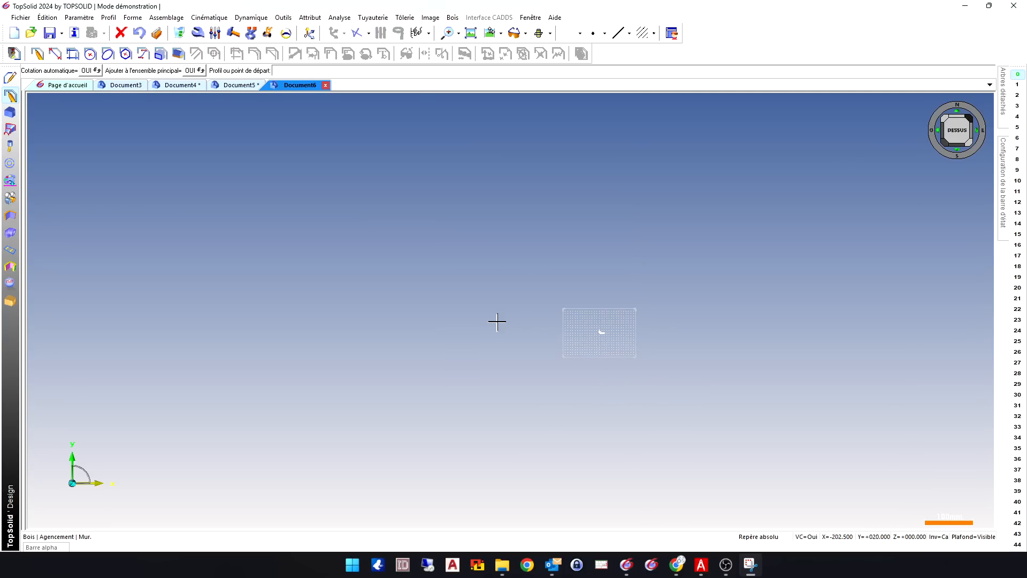
scroll(392, 337, "down", 2)
left_click(234, 215)
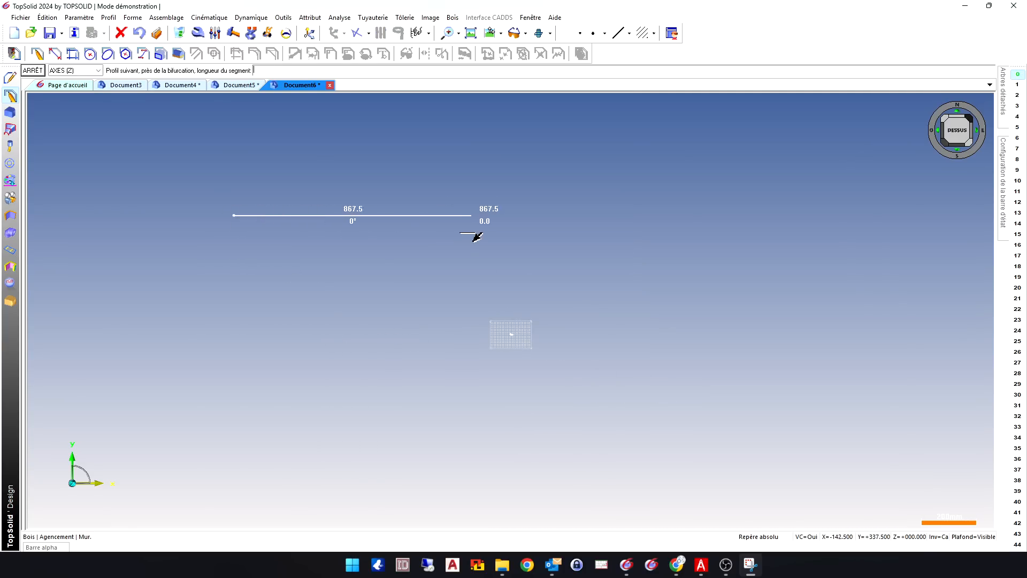
left_click(470, 234)
Step: Continue the wall outline with axis-aligned segments up, right, down about 1325 mm, left about 850 mm and down about 907.5 mm
scroll(452, 278, "down", 3)
left_click(460, 193)
left_click(630, 200)
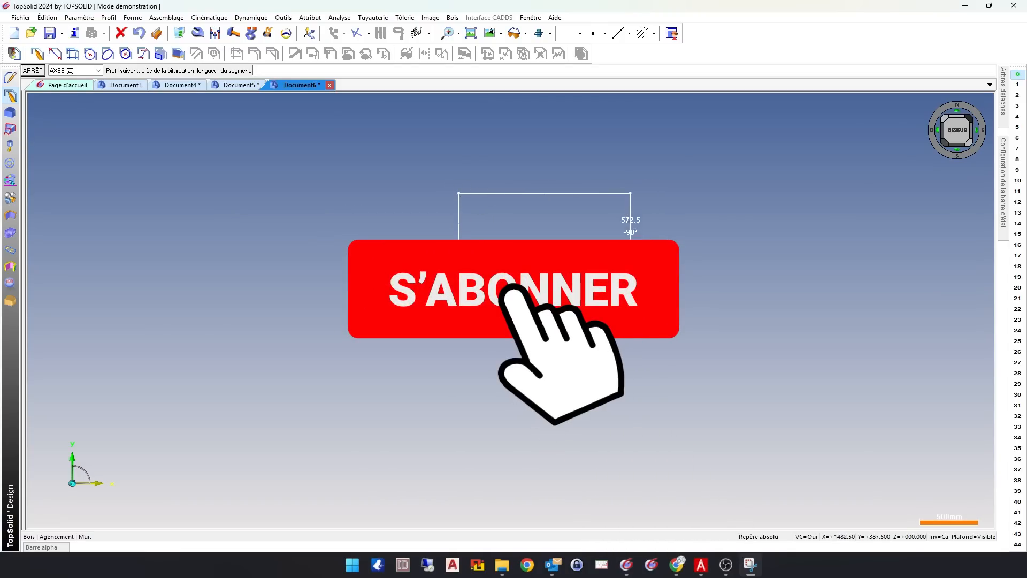
scroll(674, 346, "down", 3)
left_click(662, 373)
left_click(594, 367)
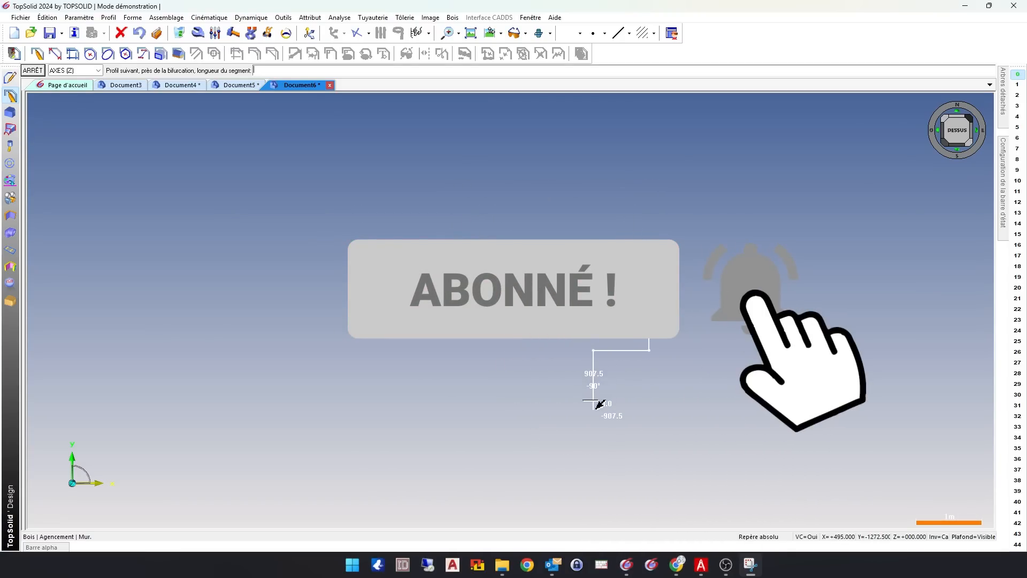
left_click(598, 407)
Step: Close the outline with a three-point arc about 1550 mm wide and a straight segment, creating walls 70 mm thick and 2500 mm high
left_click(83, 71)
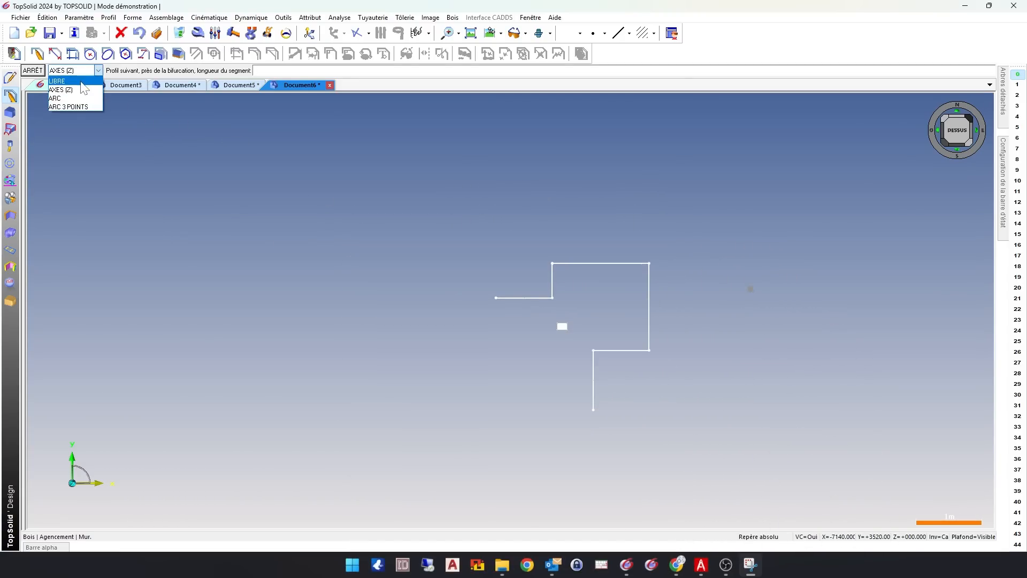
left_click(68, 107)
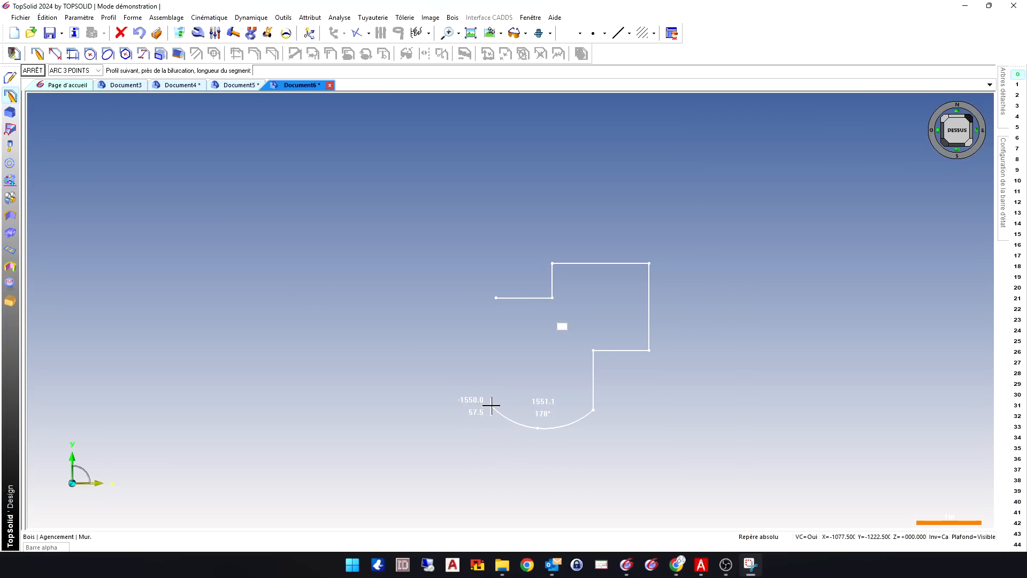
left_click(492, 406)
left_click(494, 298)
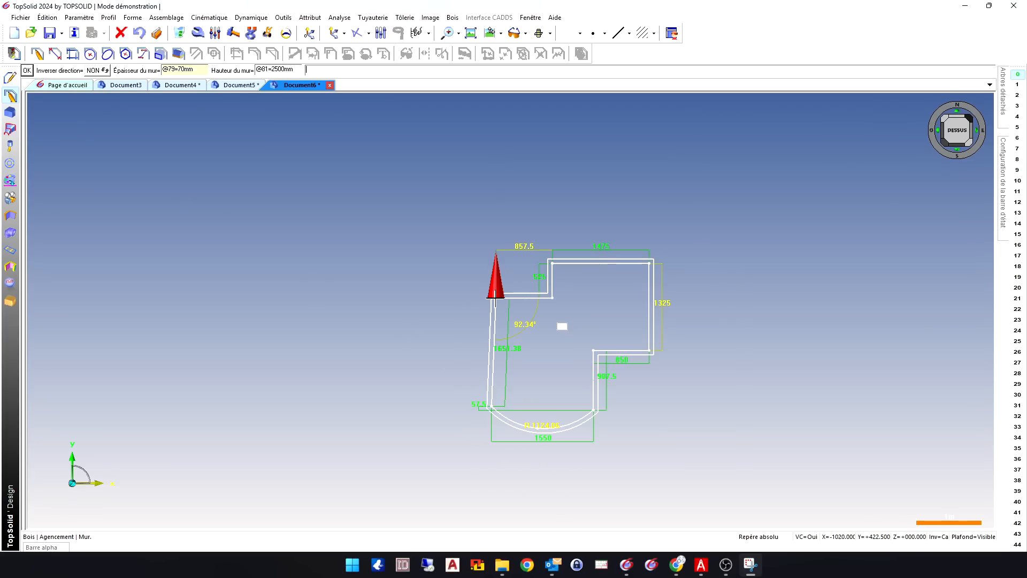
left_click(543, 345)
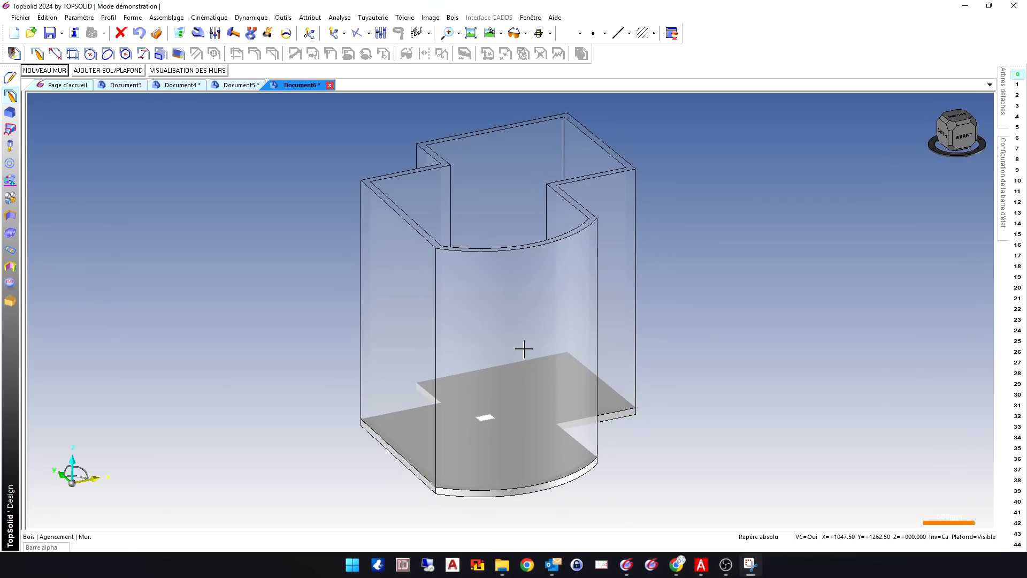
Step: Add a ceiling (Plafond) over the walled room and leave the wall command
left_click(118, 71)
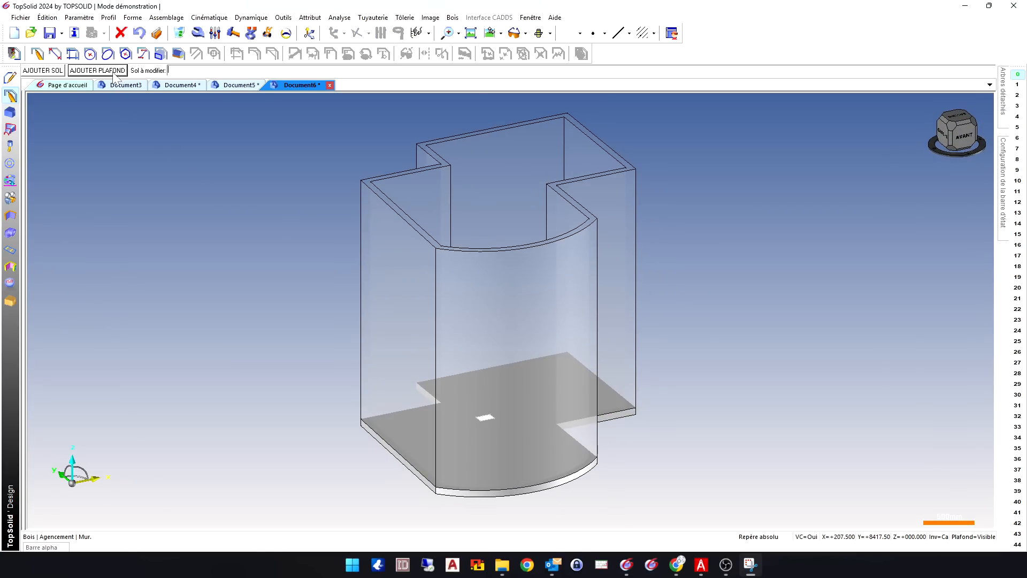
left_click(114, 70)
left_click(276, 229)
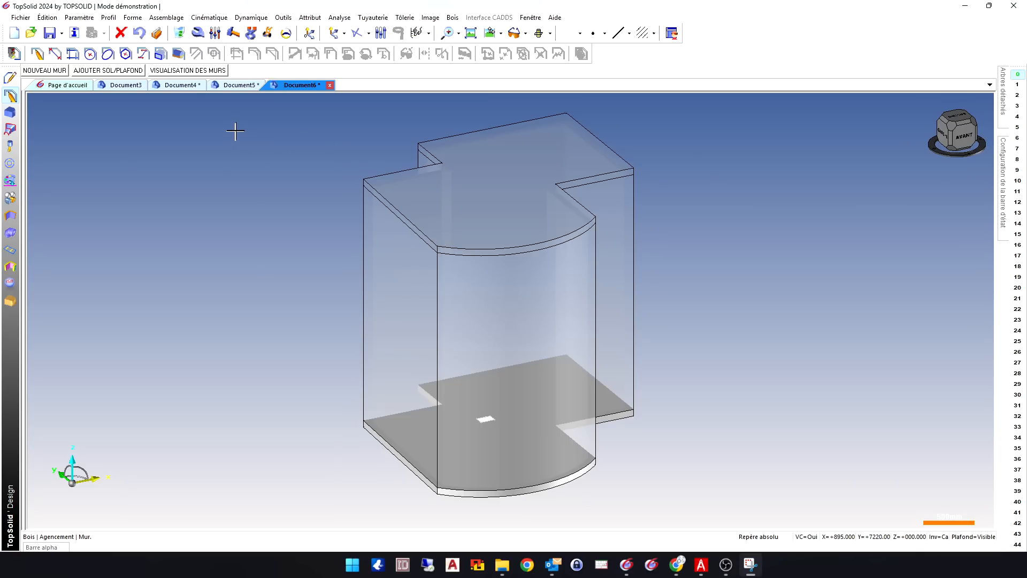
left_click(156, 34)
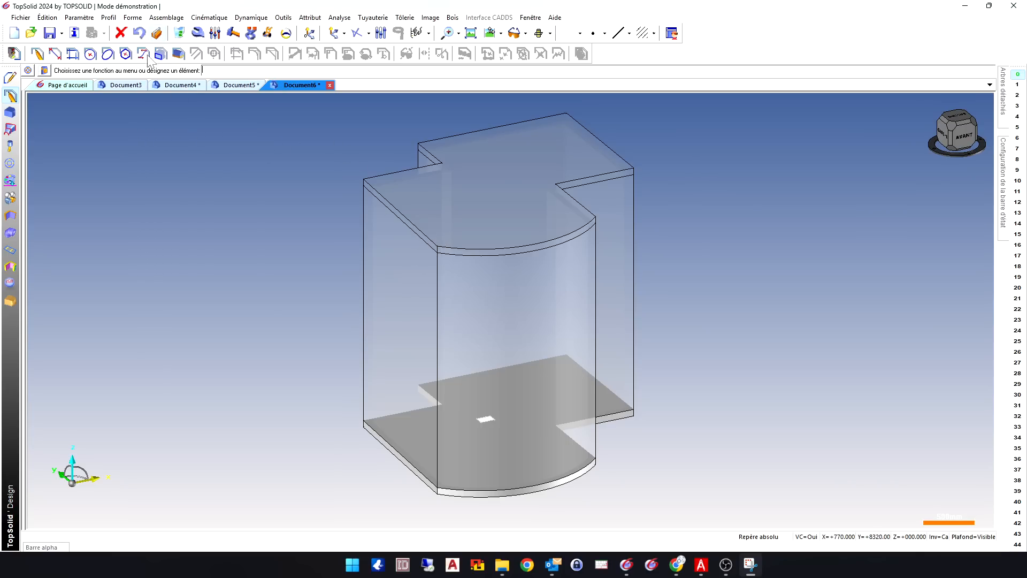
Step: Show the document's entities and expand the wall (Mur) form down to the points that define its contour
mouse_move(35, 128)
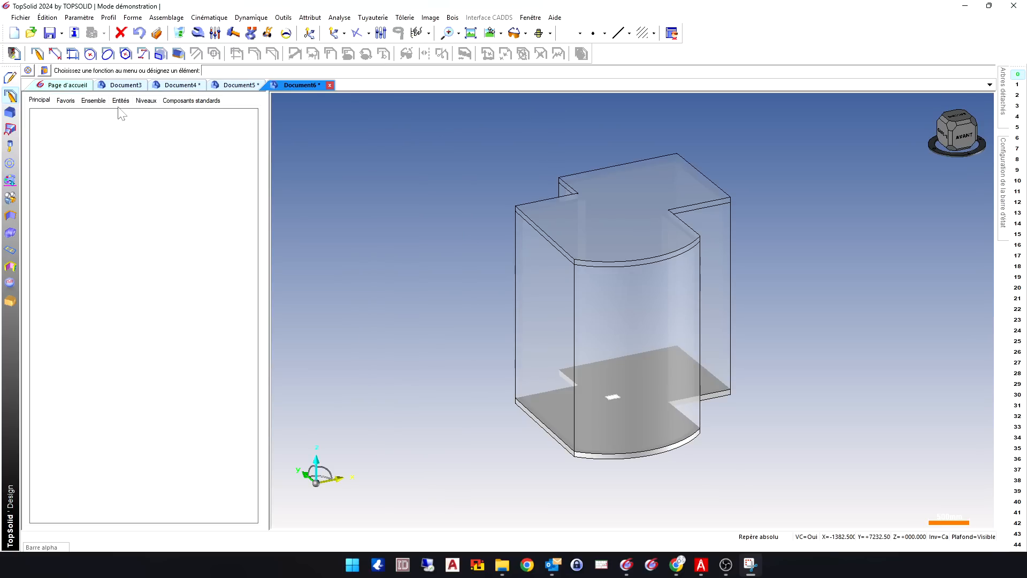
left_click(121, 101)
left_click(36, 130)
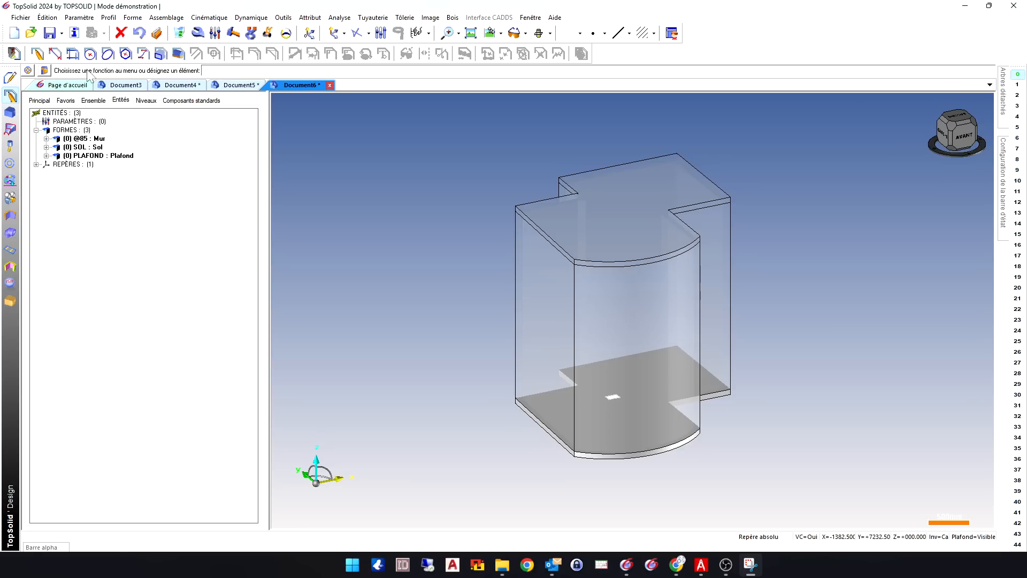
left_click(46, 139)
left_click(56, 156)
left_click(77, 166)
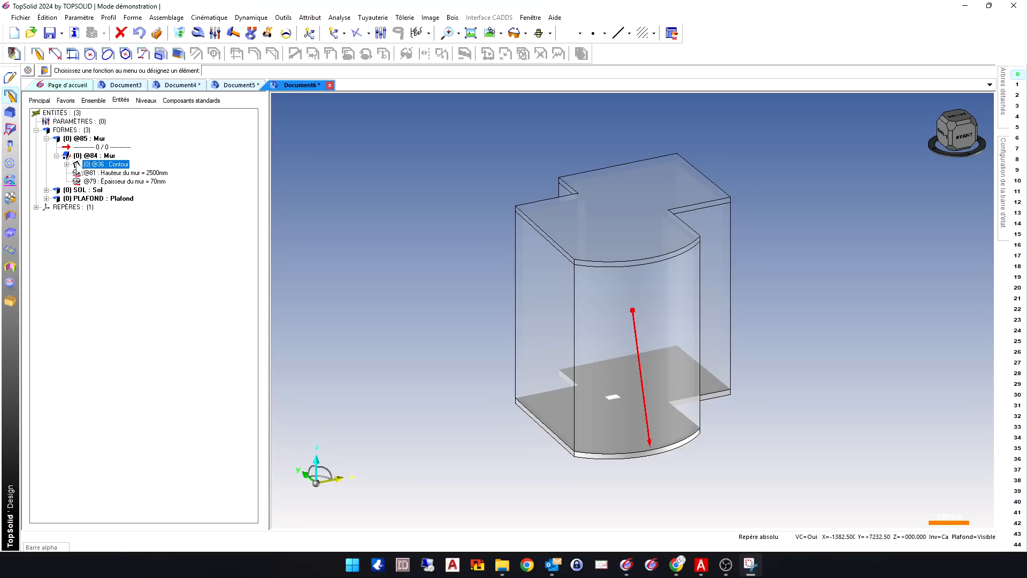
left_click(67, 165)
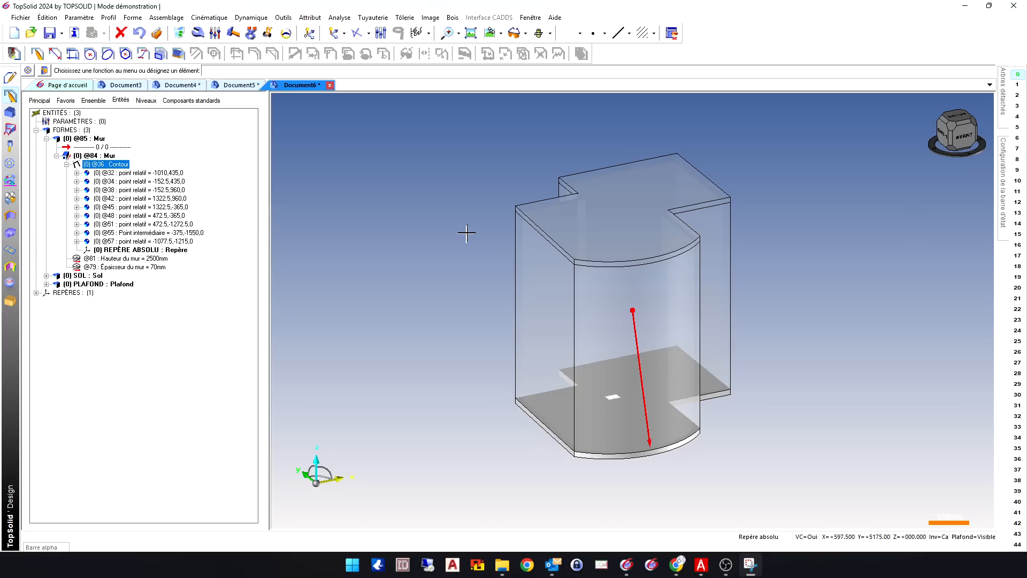
Step: Examine the curved room from several angles together with its wall form and contour entries
mouse_move(489, 233)
middle_mouse_down()
mouse_move(479, 236)
mouse_move(554, 255)
mouse_move(471, 223)
mouse_move(491, 234)
middle_mouse_up()
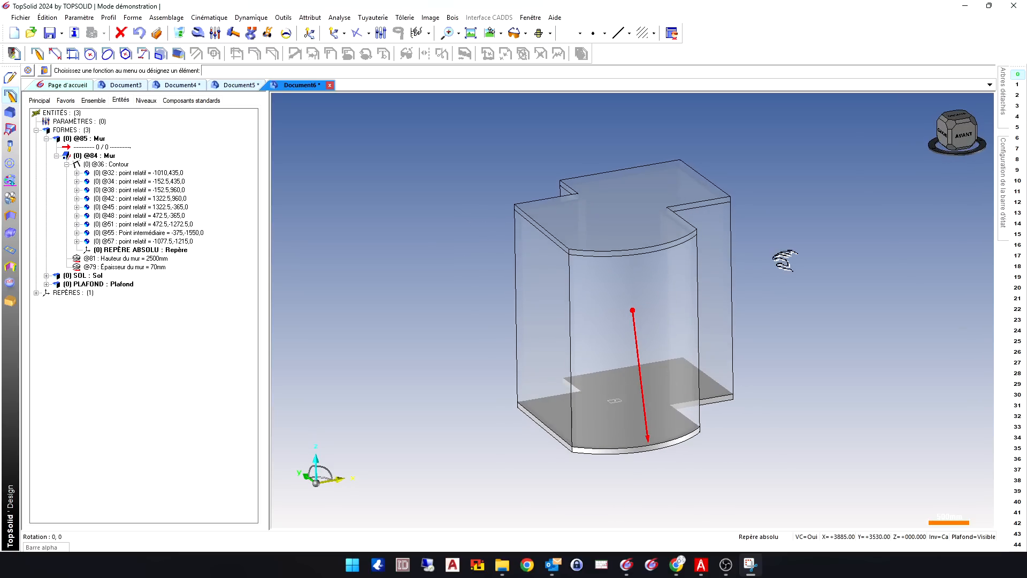
mouse_move(785, 260)
middle_mouse_down()
mouse_move(450, 259)
mouse_move(688, 323)
mouse_move(792, 244)
middle_mouse_up()
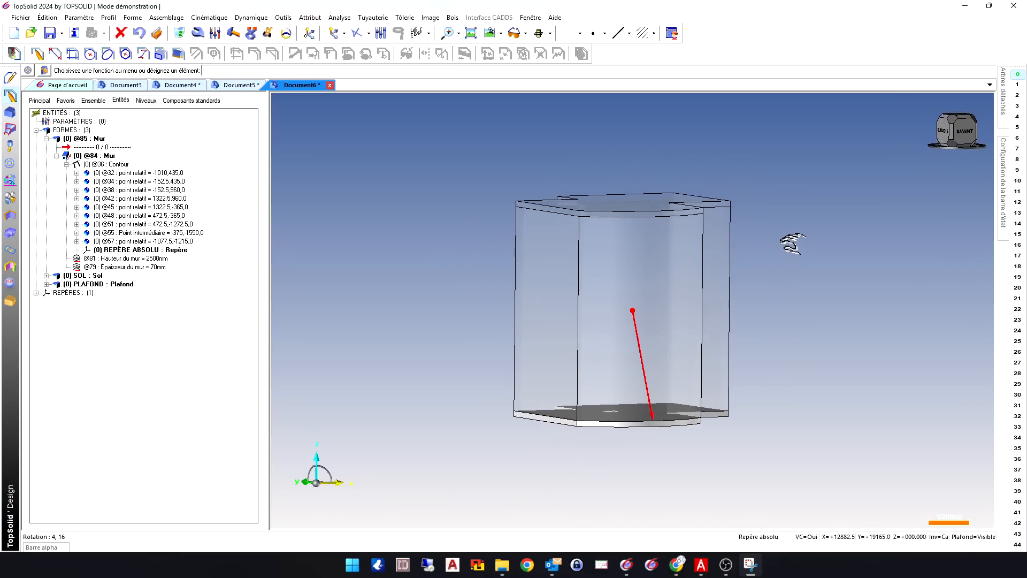
middle_click_drag(773, 351, 773, 383)
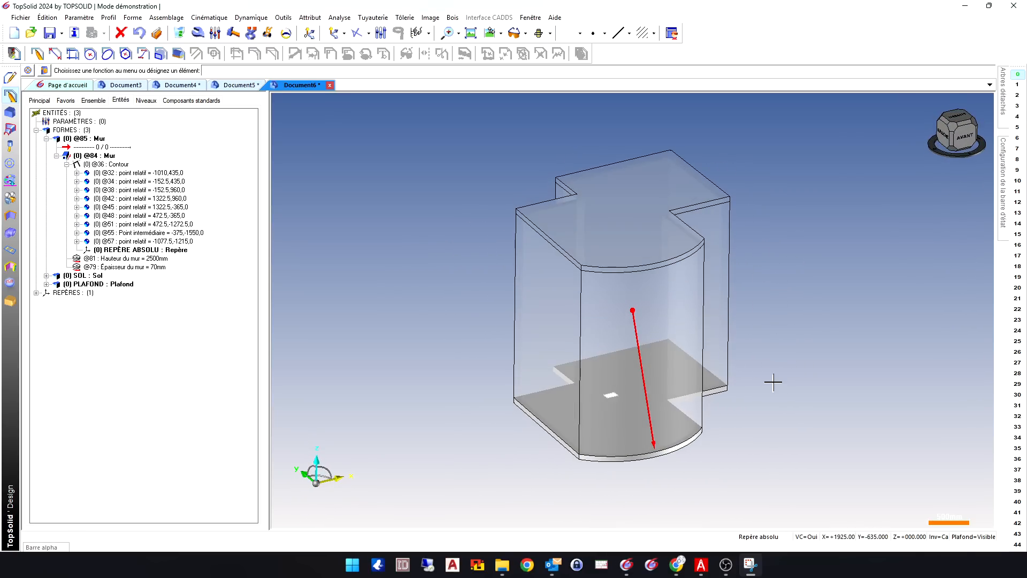
left_click(92, 139)
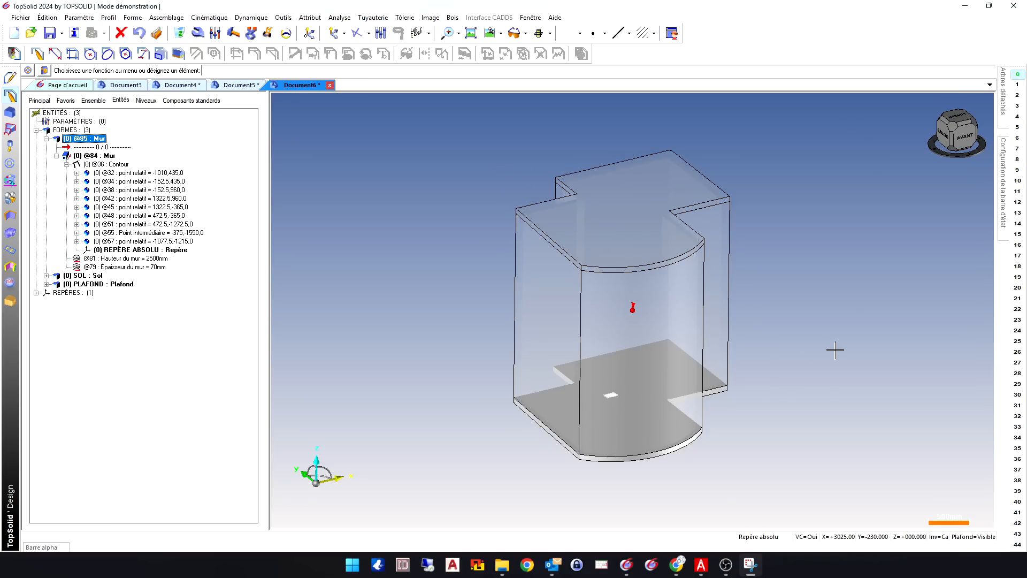
middle_click_drag(597, 247, 840, 308)
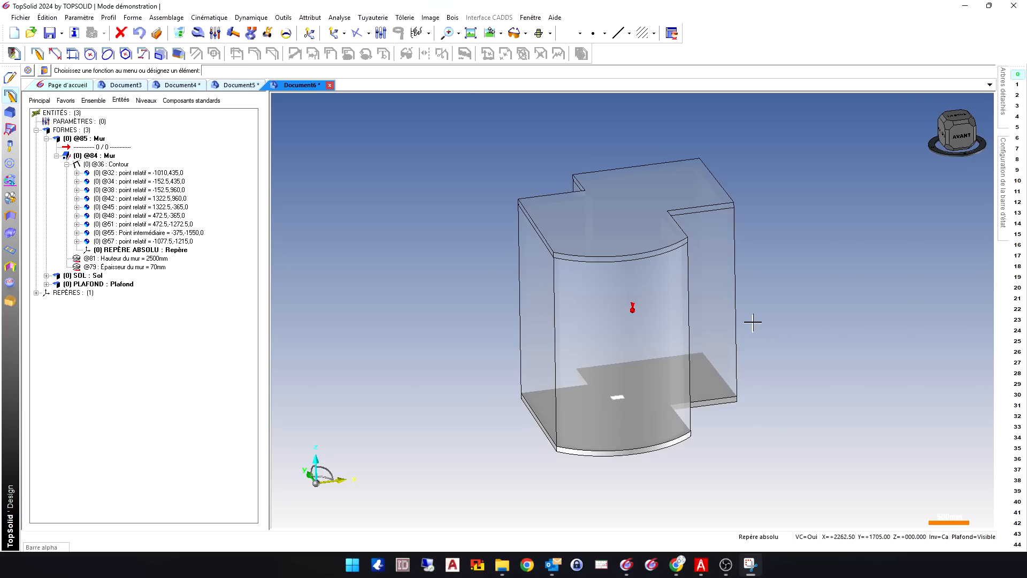
left_click(91, 140)
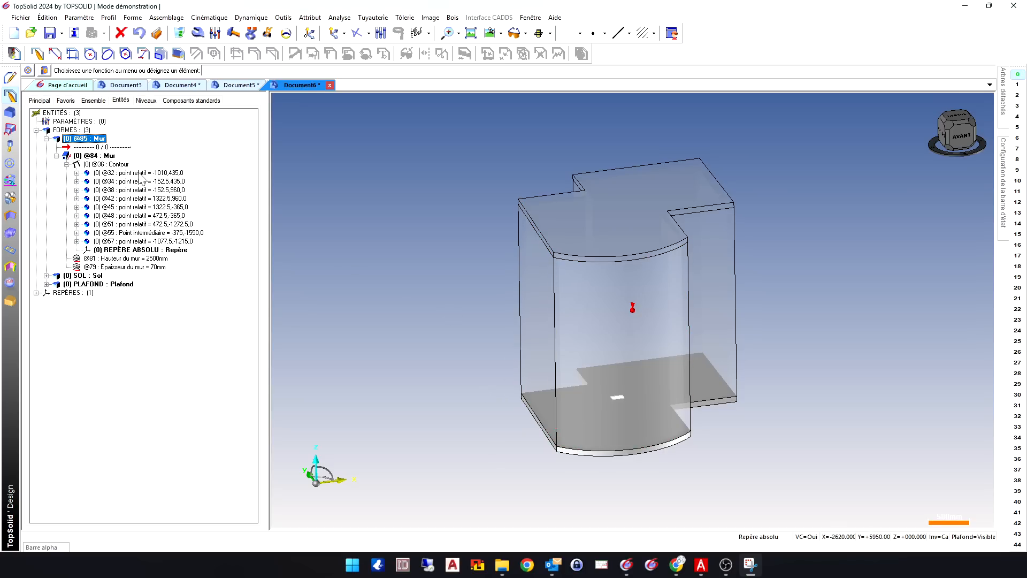
left_click(67, 164)
left_click(91, 164)
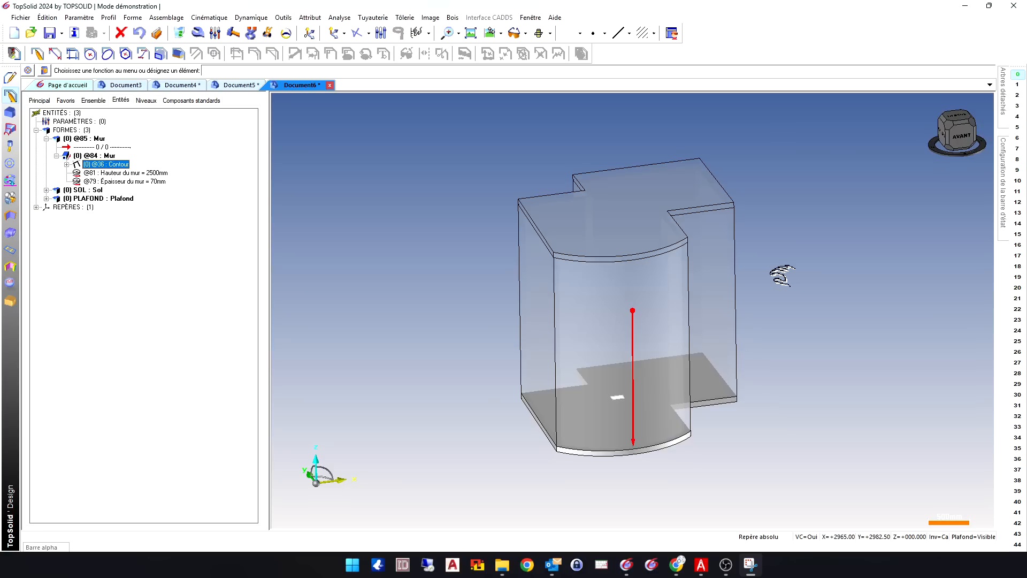
middle_click_drag(782, 275, 770, 251)
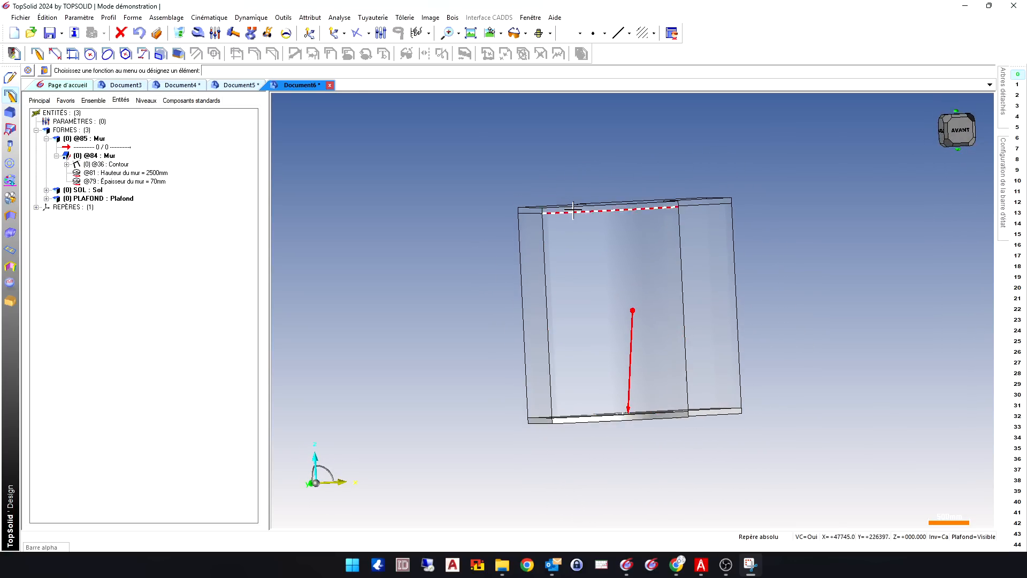
mouse_move(573, 209)
middle_mouse_down()
mouse_move(637, 223)
mouse_move(528, 202)
mouse_move(586, 198)
mouse_move(554, 217)
middle_mouse_up()
Step: Hide the wall form between floor and ceiling and show it again
left_click(85, 139)
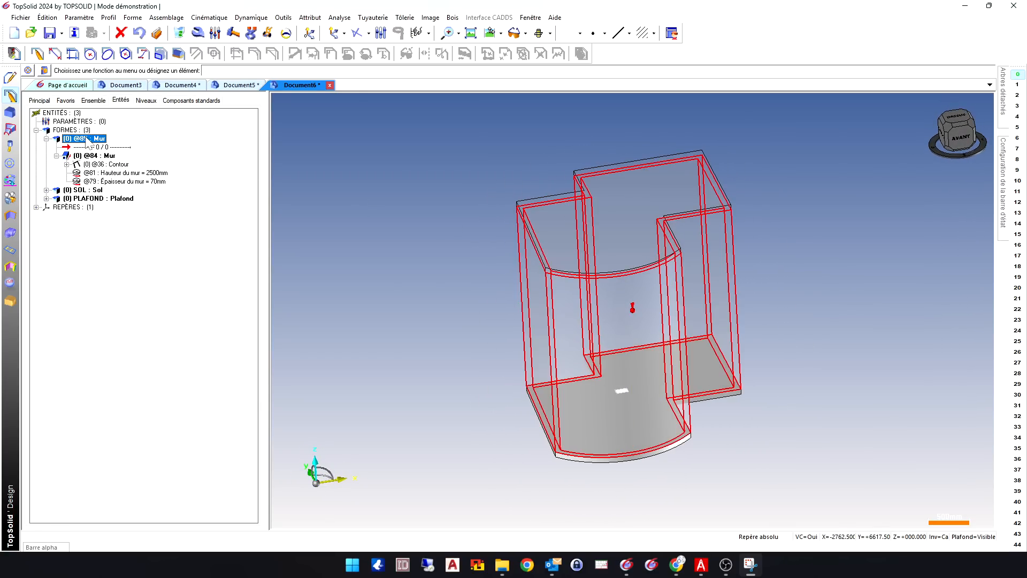
right_click(85, 140)
left_click(131, 192)
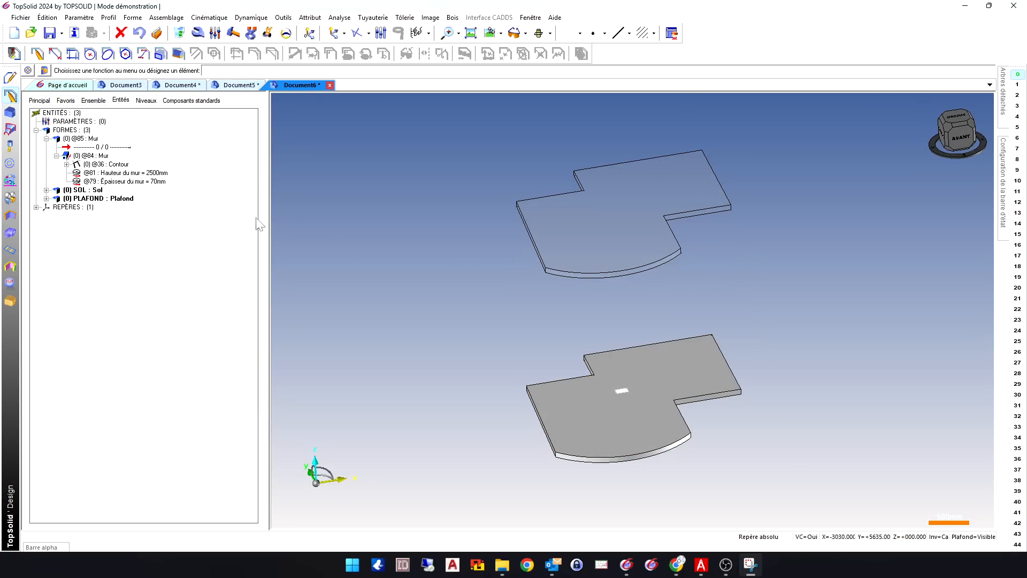
right_click(75, 138)
left_click(116, 186)
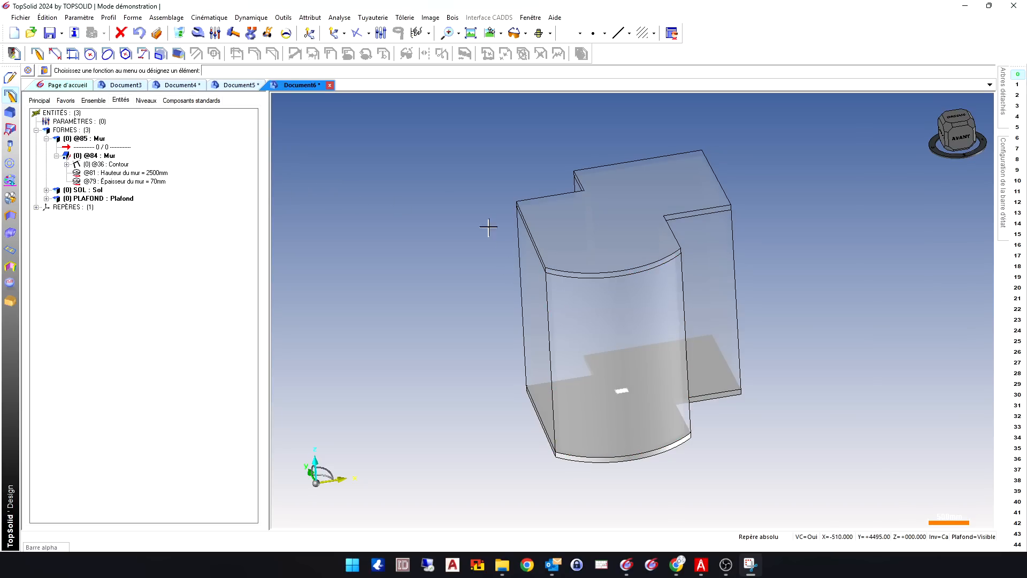
middle_click_drag(584, 300, 471, 189)
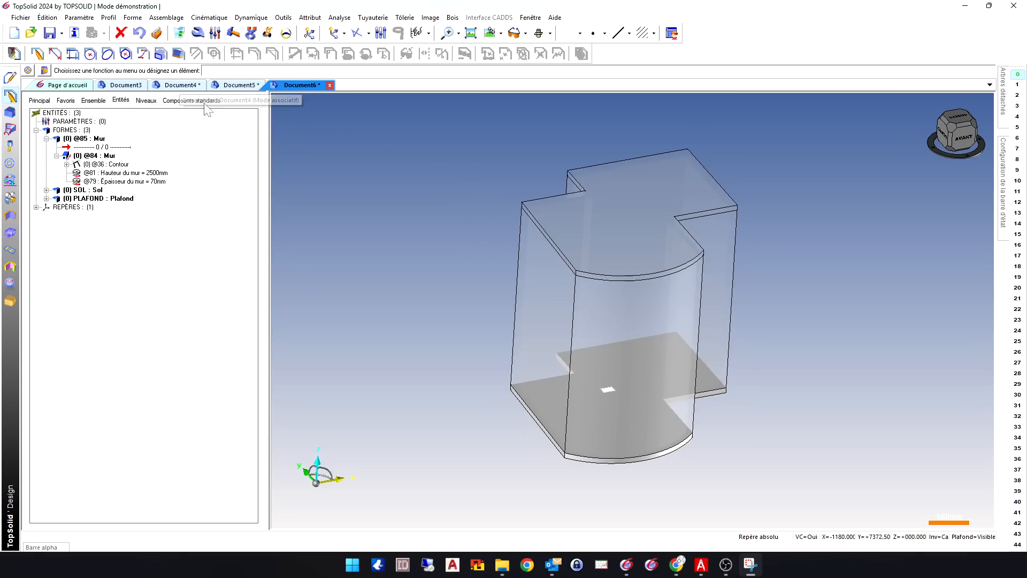
Step: Switch to Document4 and choose the Rayon_amovible standard component from the Agencement, Intérieur family of _Ideo_Utilisateur
left_click(180, 86)
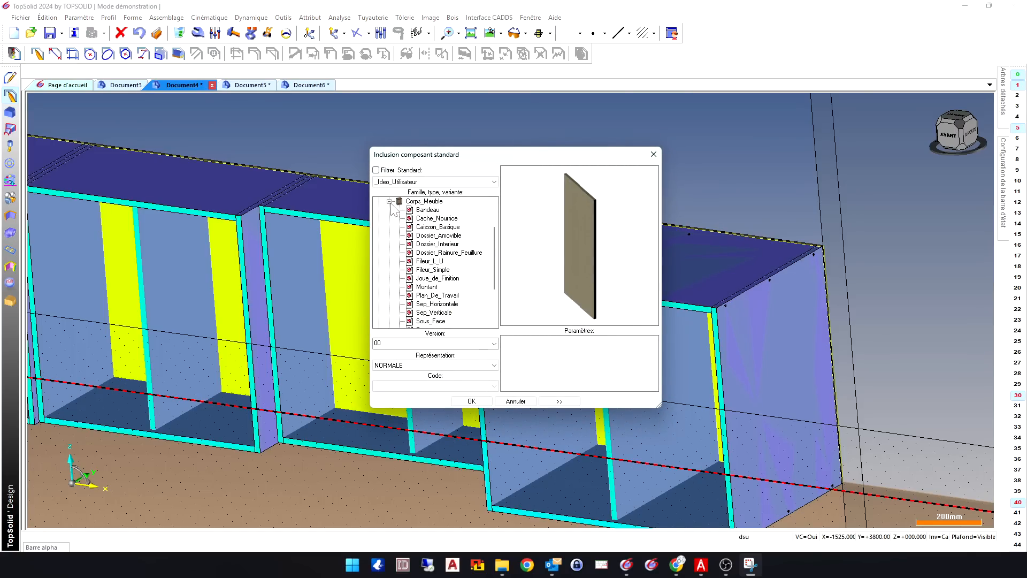
left_click(389, 201)
left_click(379, 227)
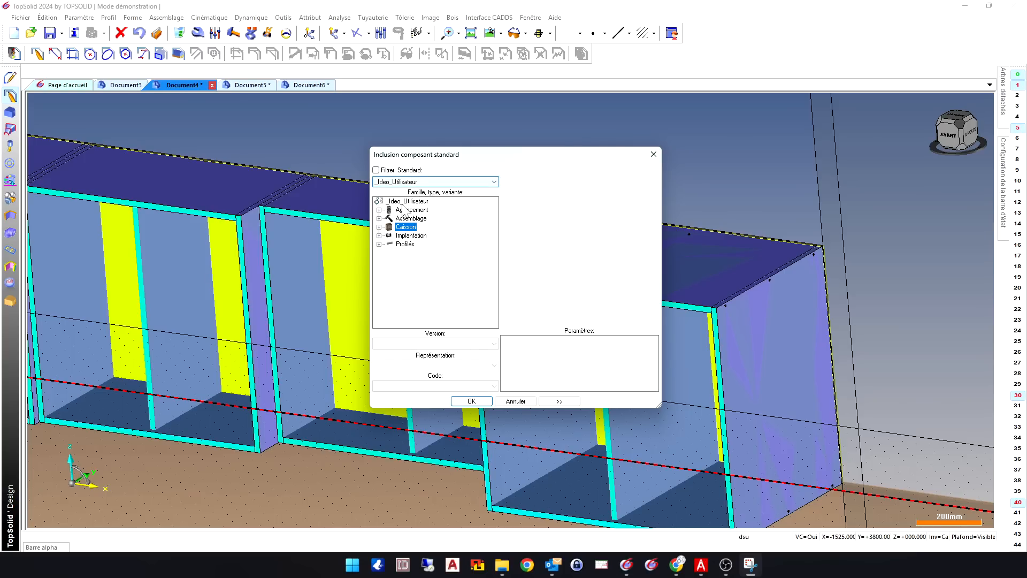
left_click(379, 209)
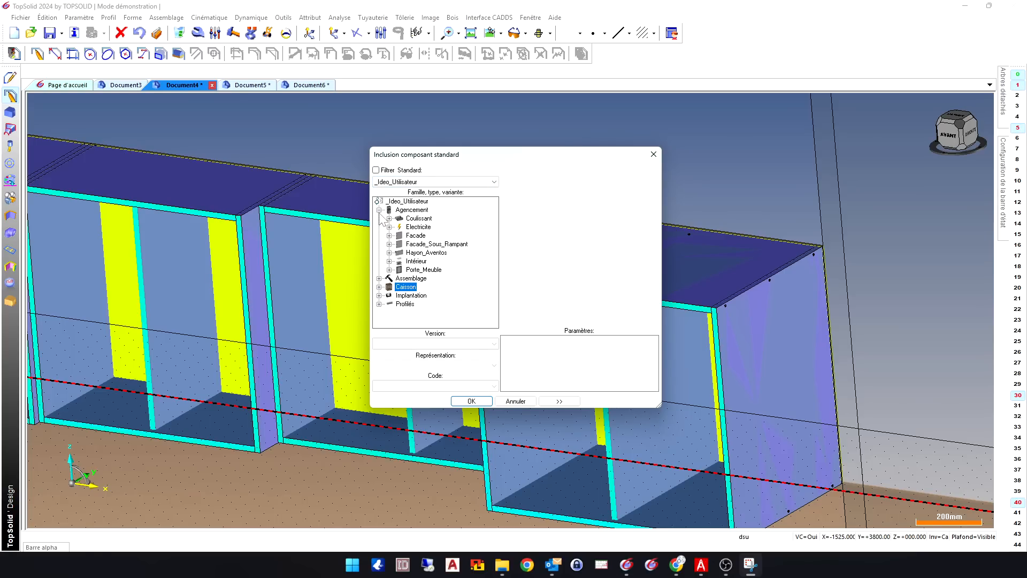
left_click(390, 261)
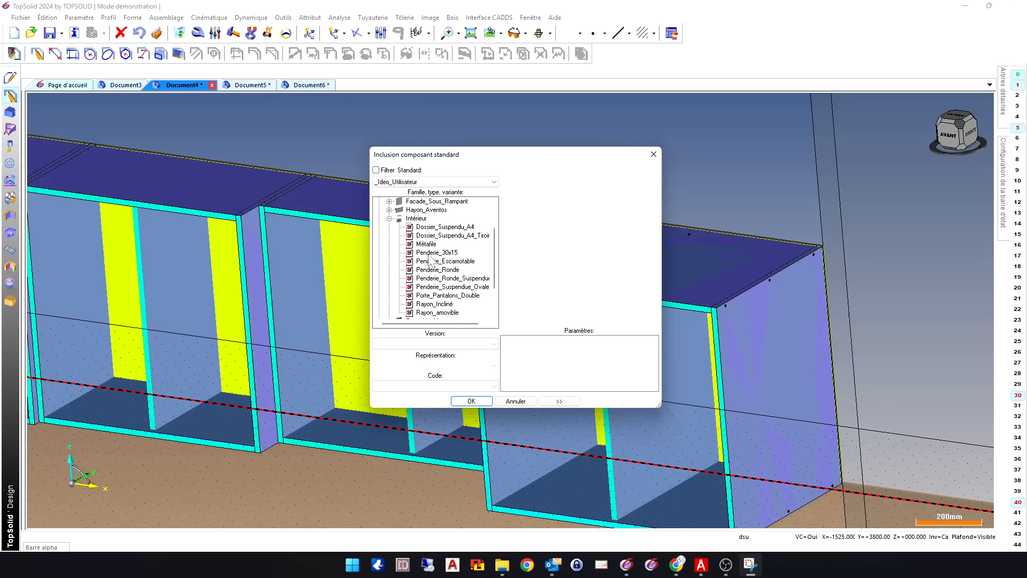
left_click(431, 312)
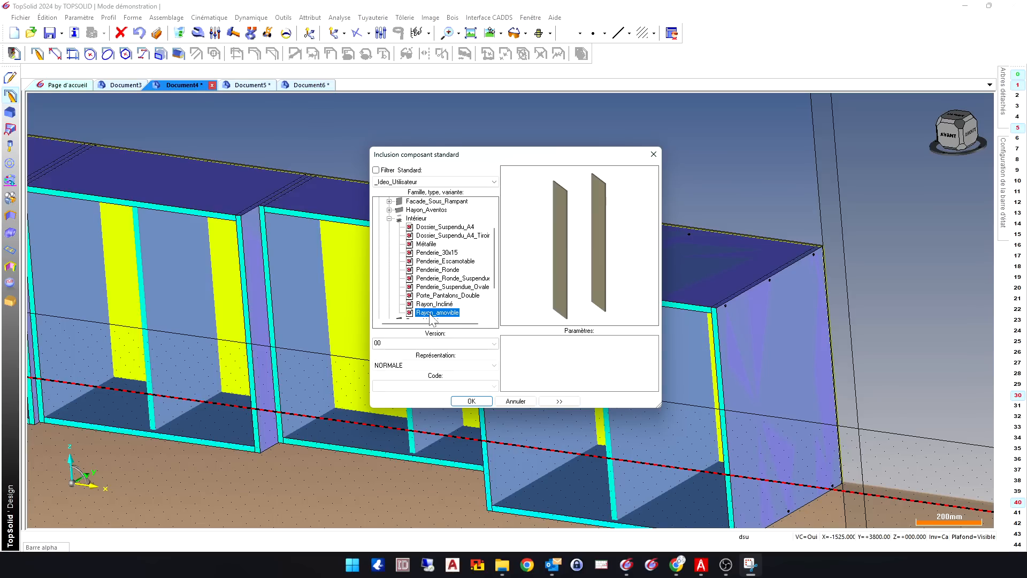
left_click(470, 401)
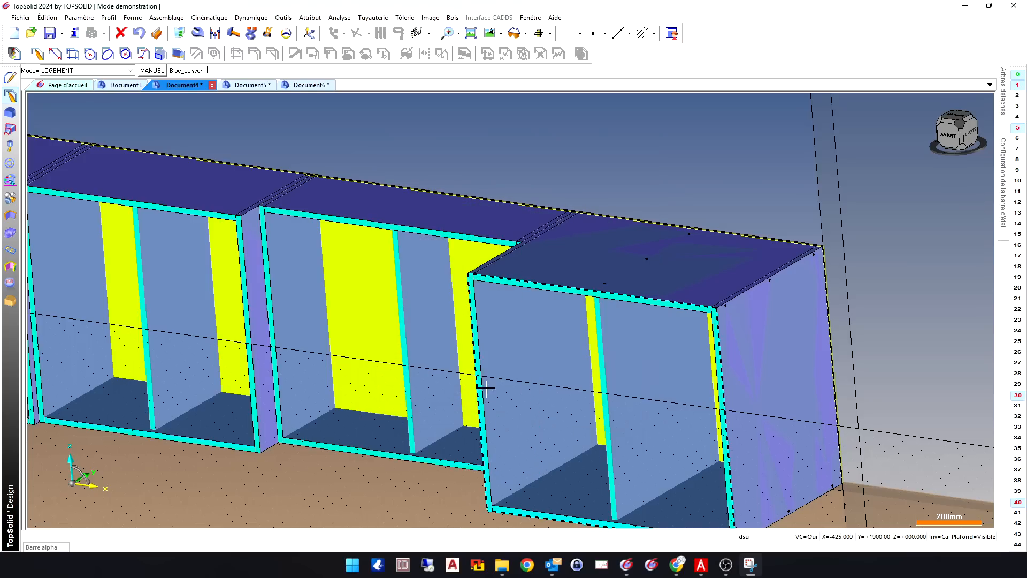
Step: Place 2 removable shelves in the middle cabinet's compartment beside the divider, without cable passage (Sans passage de câble)
left_click(308, 292)
left_click(342, 291)
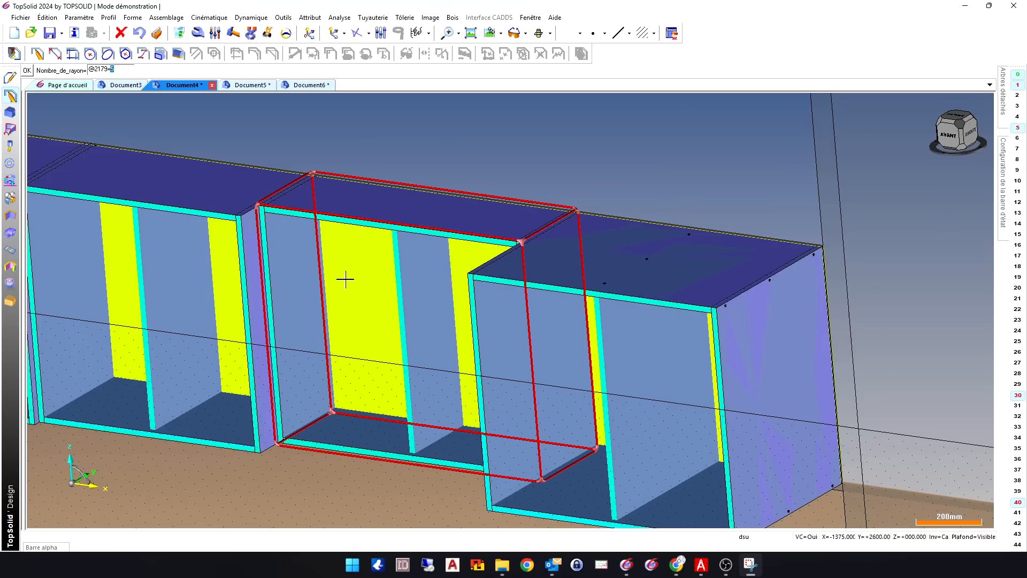
key("Return")
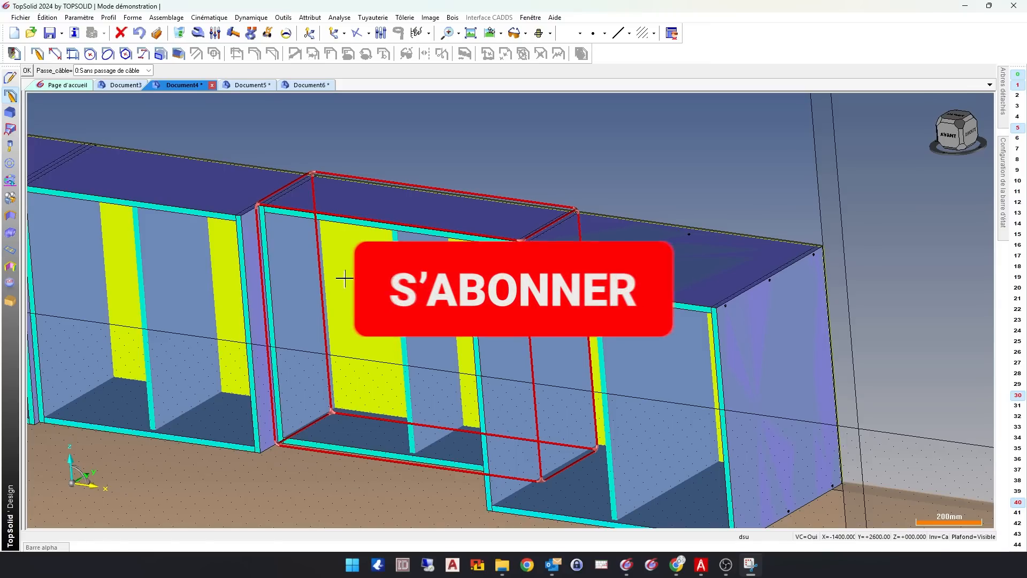
key("Return")
key("Return")
key("Return")
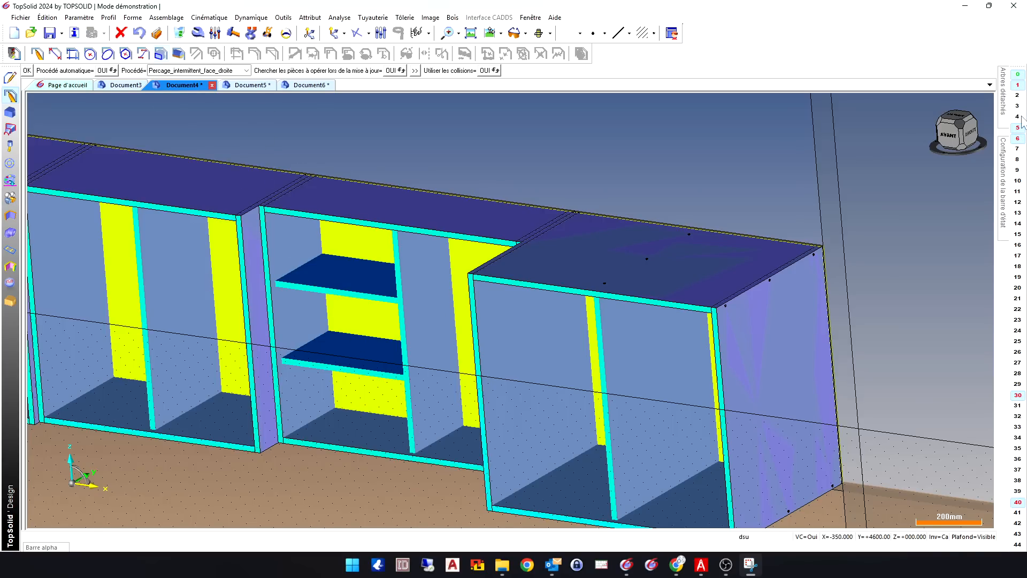
Step: Turn off level 1 and try the automatic drilling process on the new shelves
left_click(1018, 86)
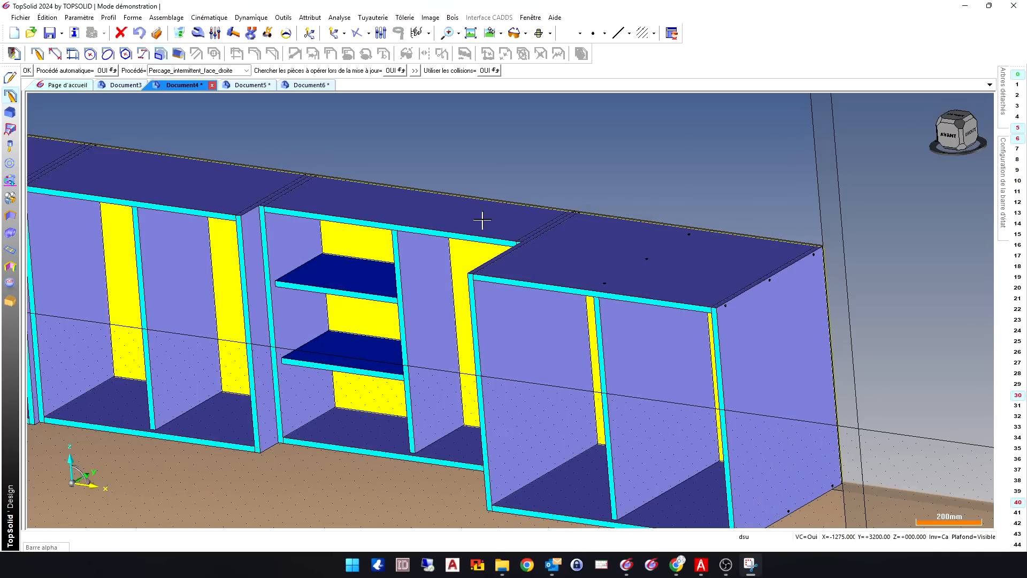
left_click(27, 70)
left_click(140, 36)
left_click(156, 38)
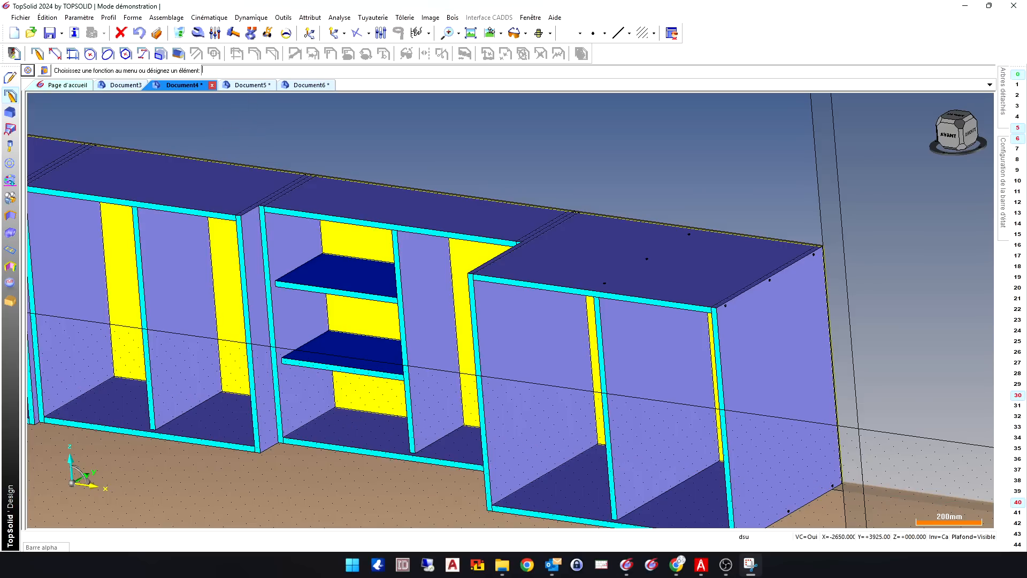
Step: Apply the component's drilling process (Procédé) to the existing upper shelf
left_click(328, 280)
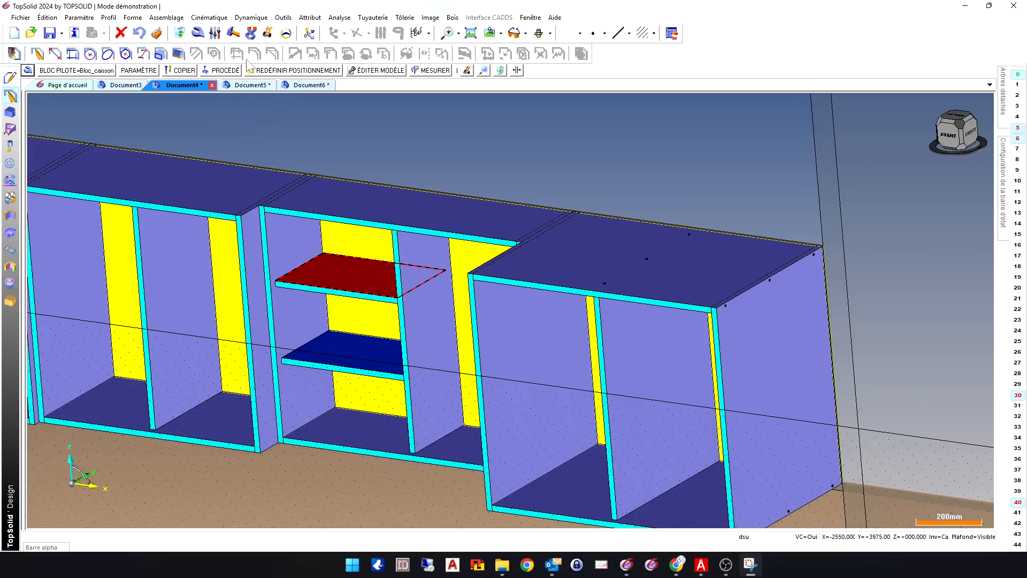
left_click(221, 70)
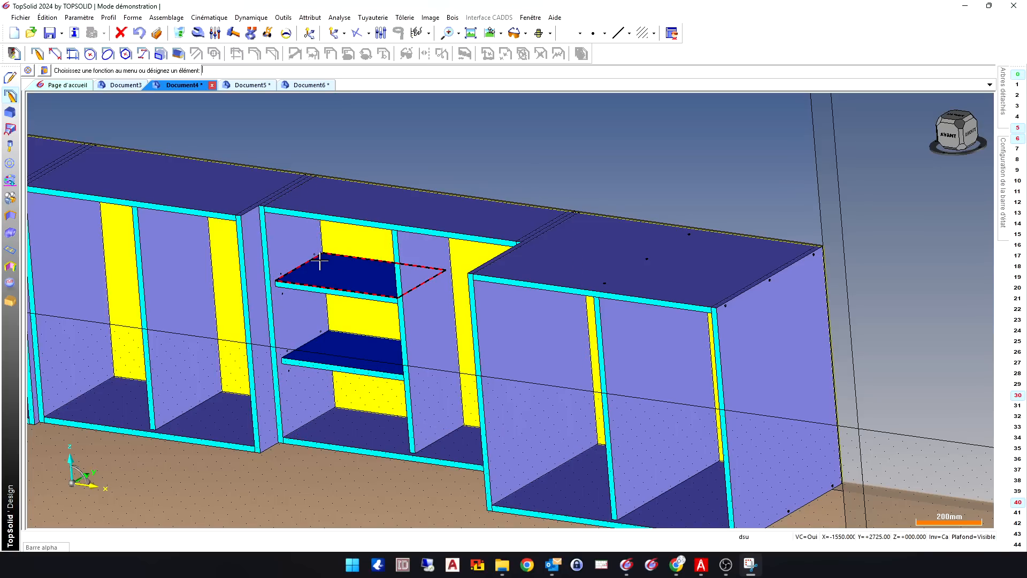
Step: Delete the tool process (Procédé outils) under Avancé of the Rayon_Taquet component in the assembly structure
left_click(22, 137)
left_click(36, 430)
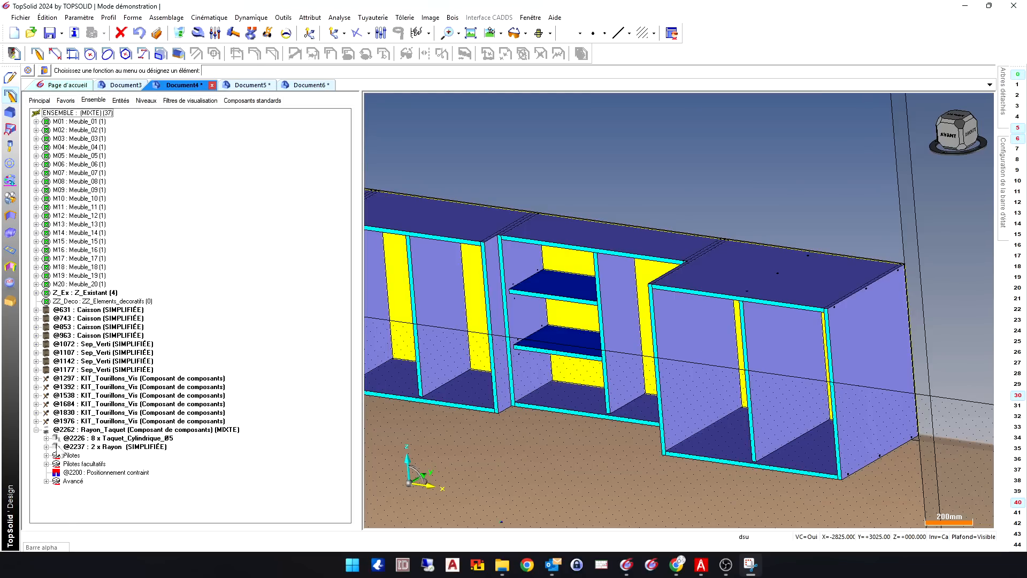
left_click(47, 481)
right_click(116, 473)
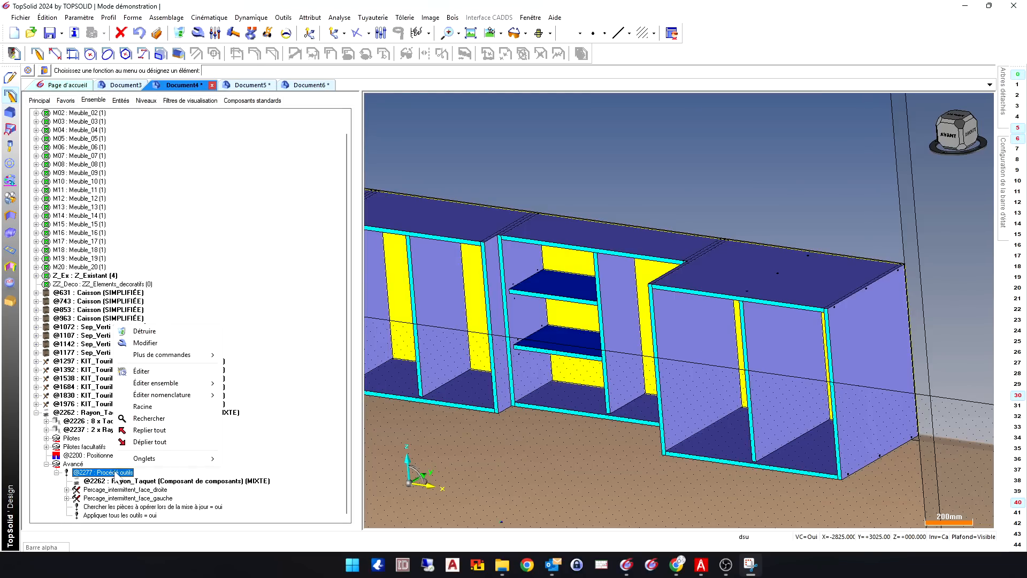
left_click(145, 331)
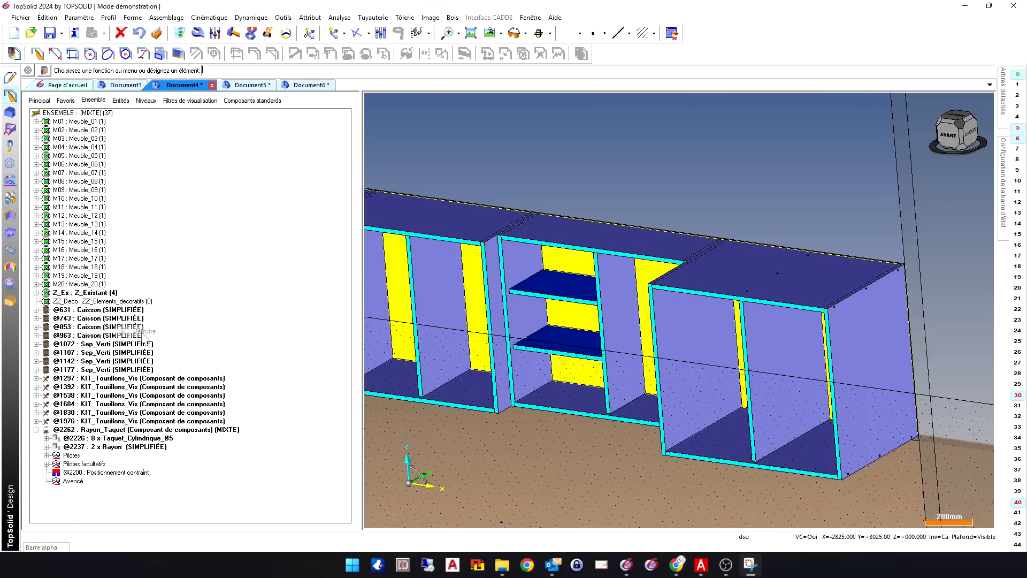
left_click(357, 144)
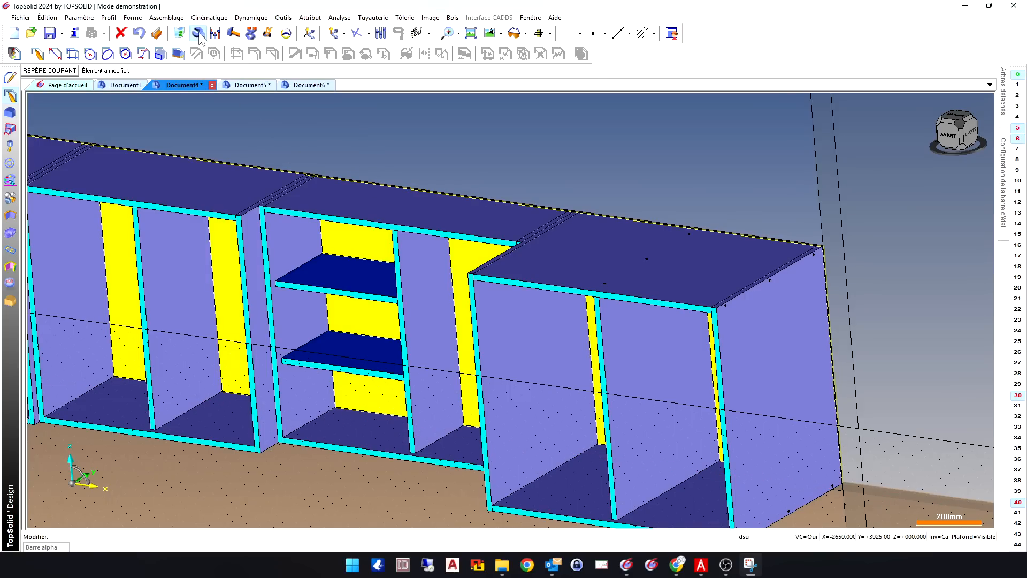
Step: Modify the upper shelf component and run its automatic process to drill the shelf-pin holes in the cabinet sides
left_click(339, 270)
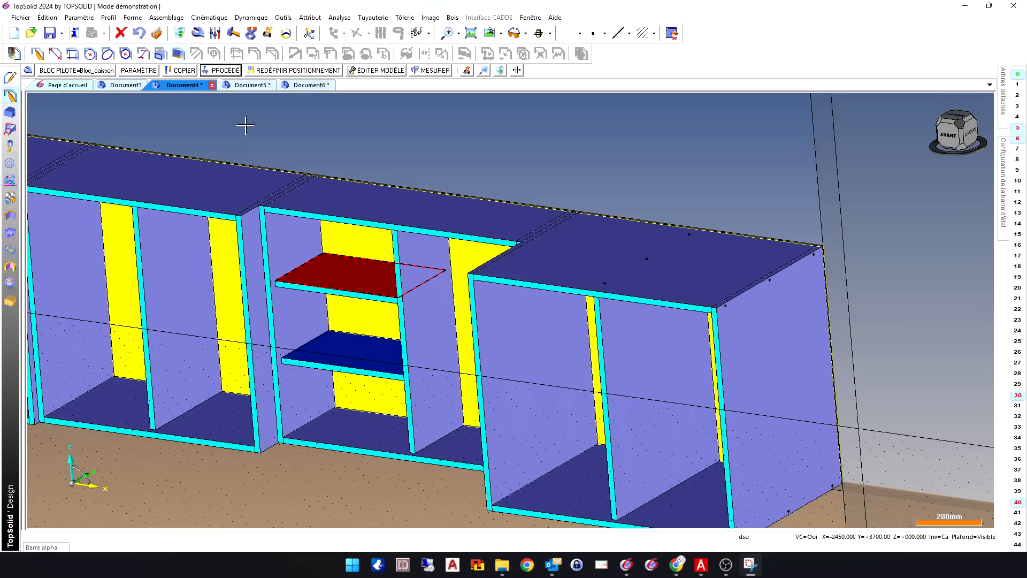
left_click(216, 71)
left_click(88, 72)
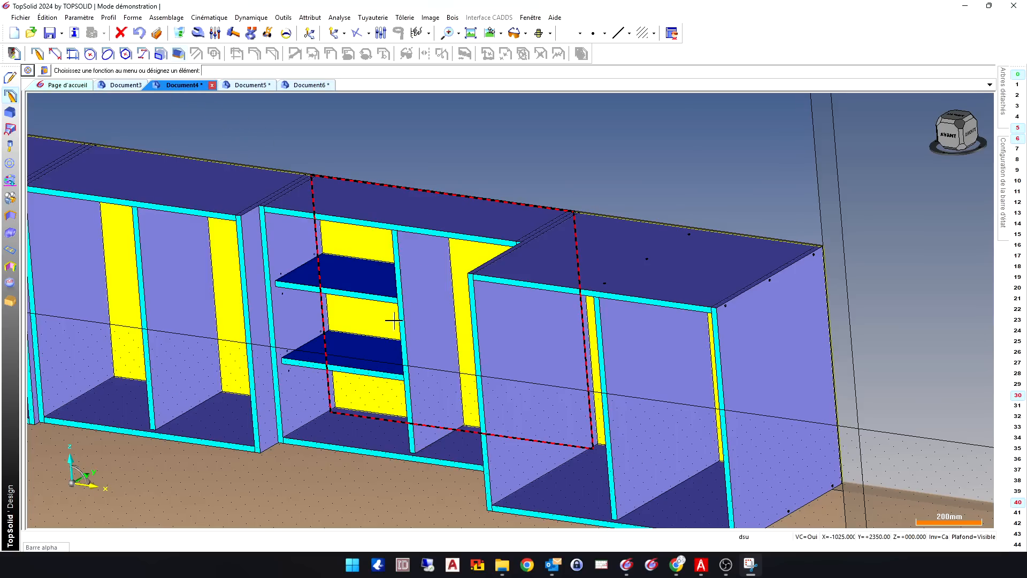